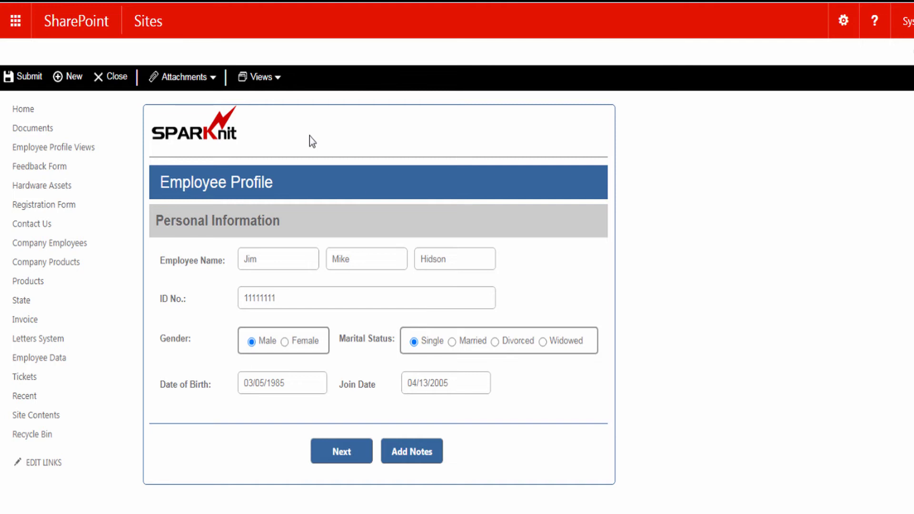
Step through the form's Address, Job Details and Personal Information sections and notes window, then submit the profile
click(261, 77)
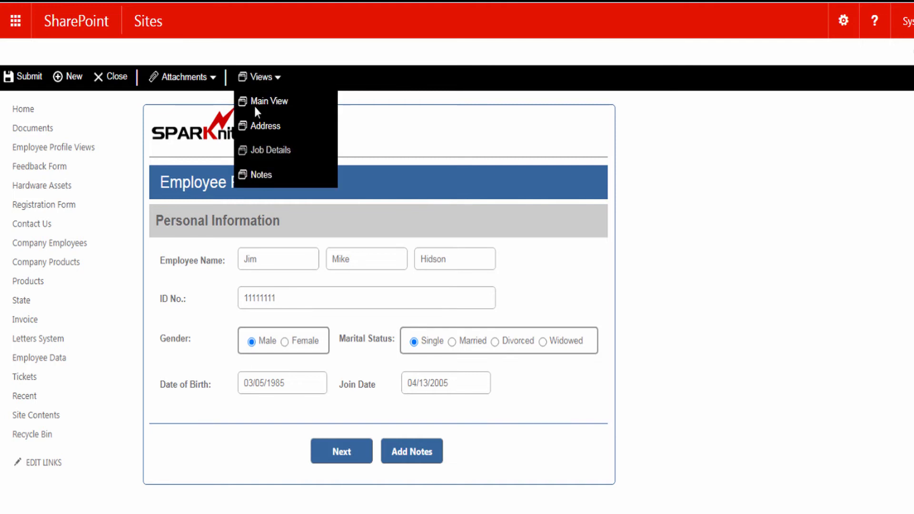
click(352, 415)
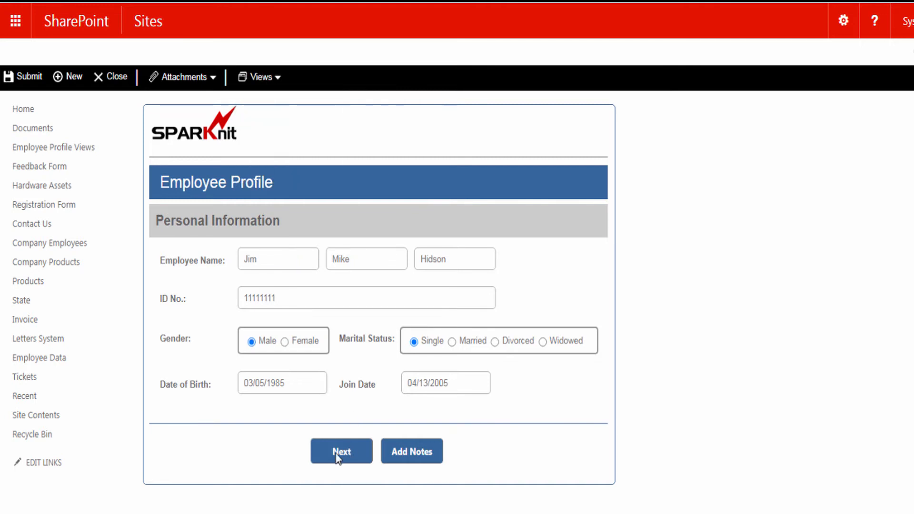
click(333, 458)
click(406, 438)
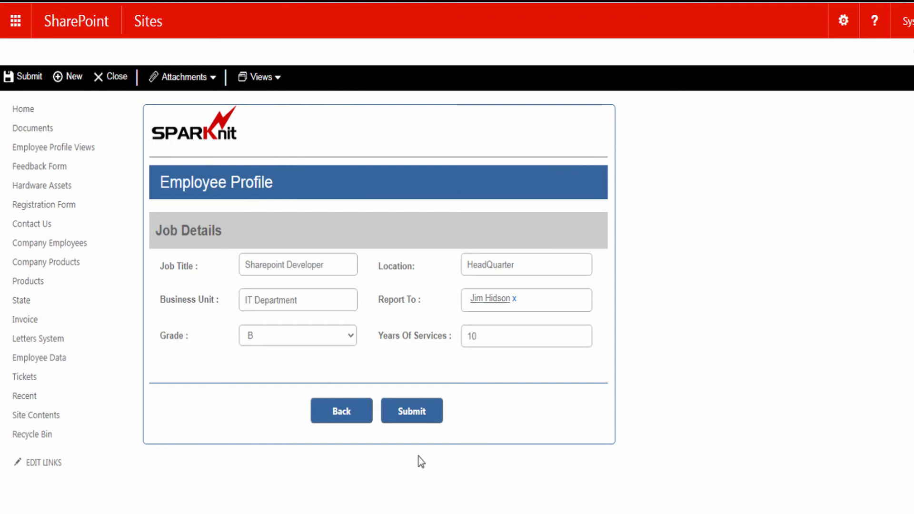
click(346, 405)
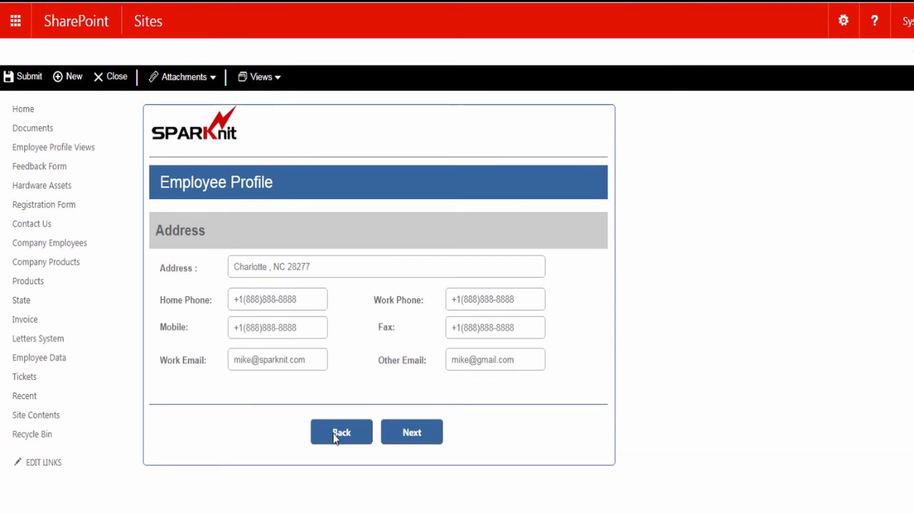
click(337, 438)
click(405, 447)
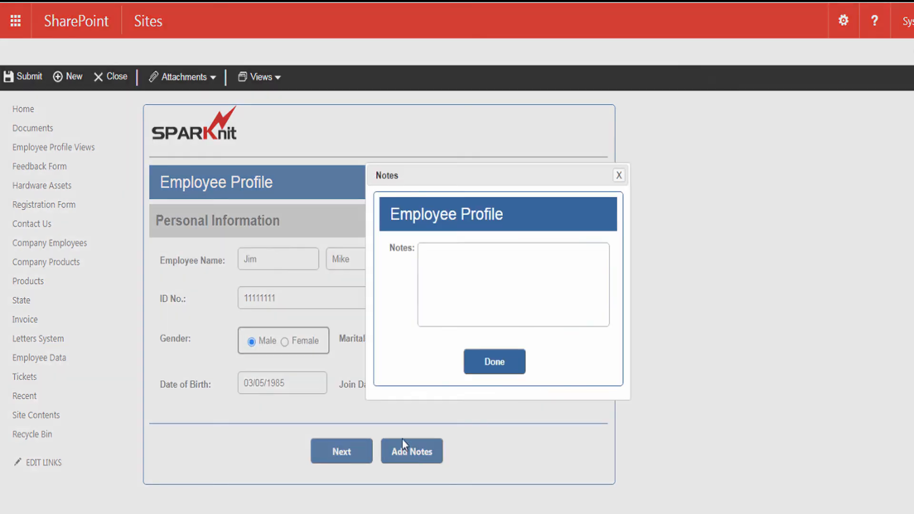
click(618, 175)
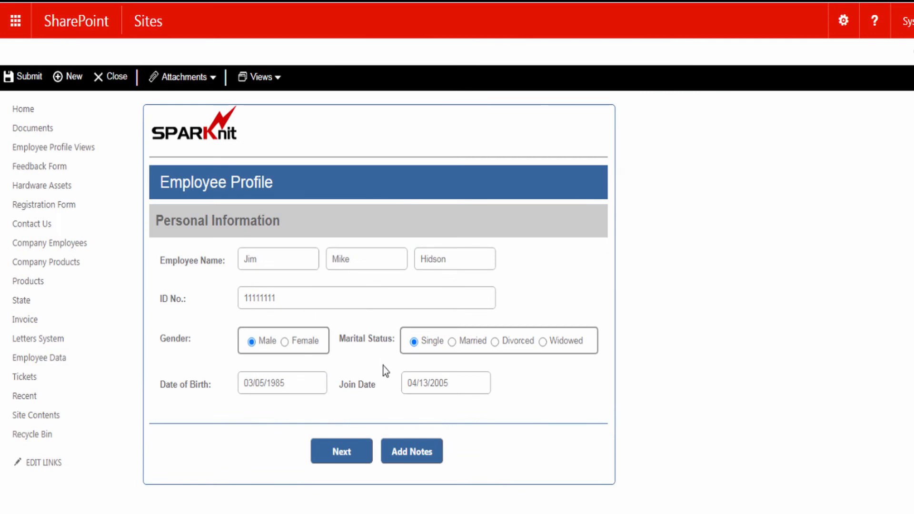
click(30, 77)
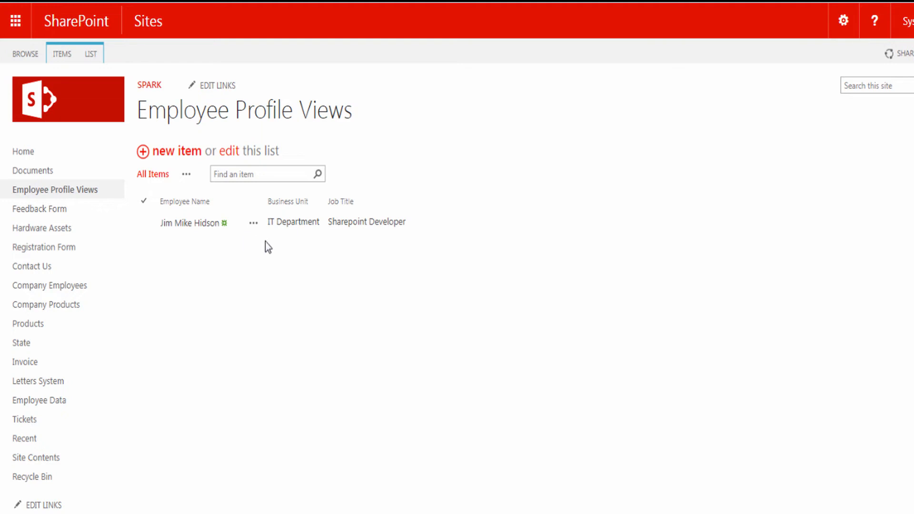
Open the employee's entry for editing, then launch SPARK Forms Builder for the Employee Profile list
click(257, 224)
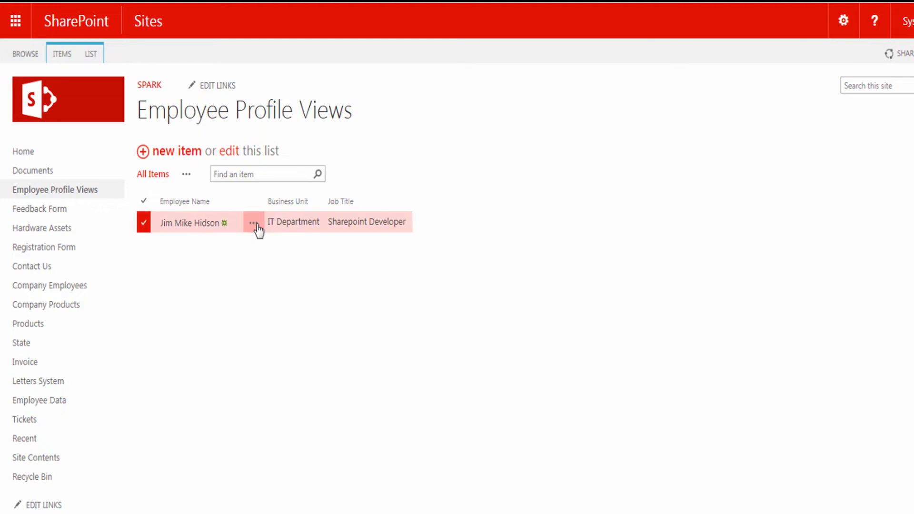
click(255, 224)
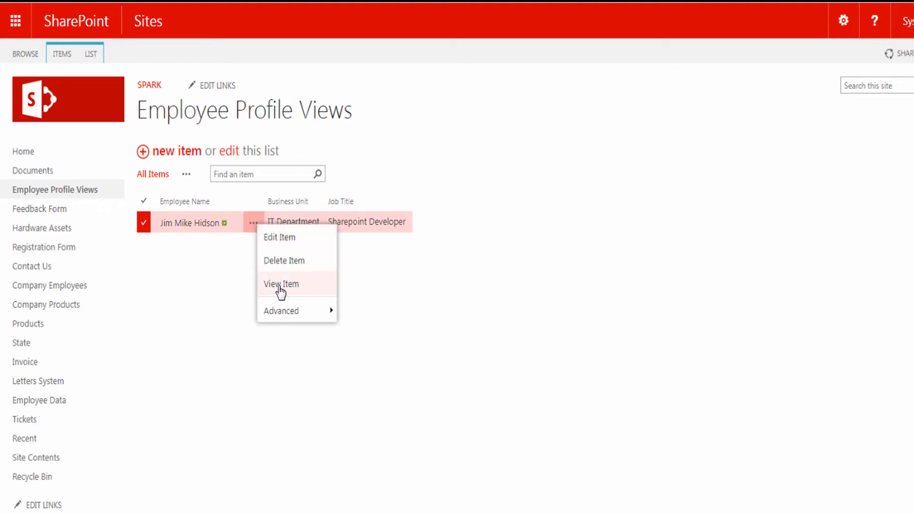
click(284, 245)
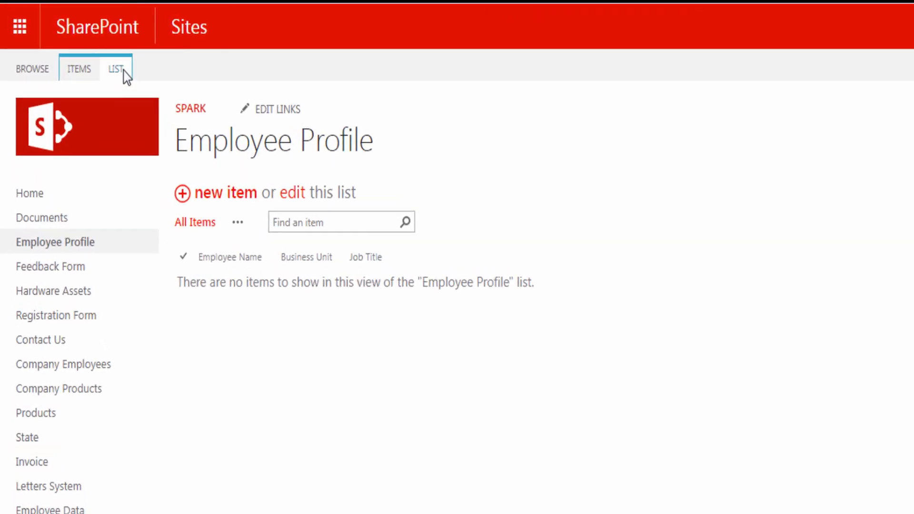
click(124, 71)
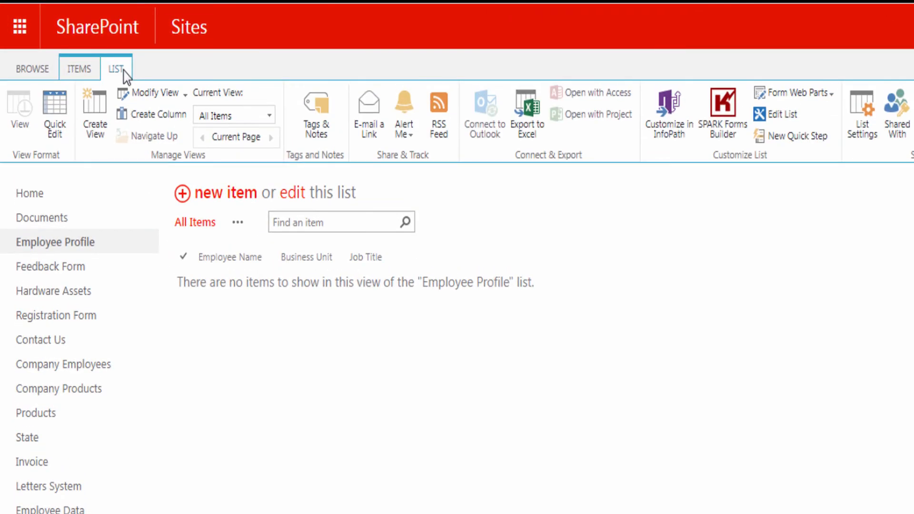
click(725, 109)
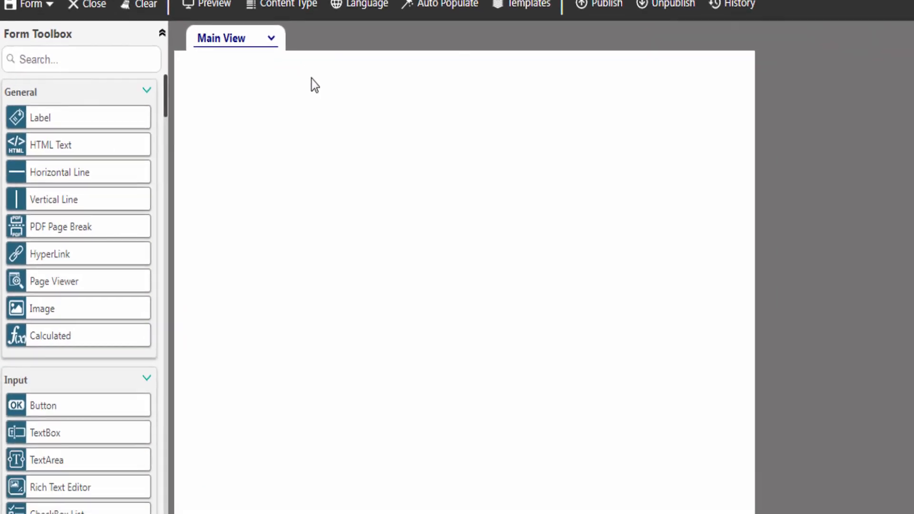
Add a panel with the SPARKnit logo, a divider line, an Employee Profile title and a Personal Information heading
drag(160, 82, 160, 135)
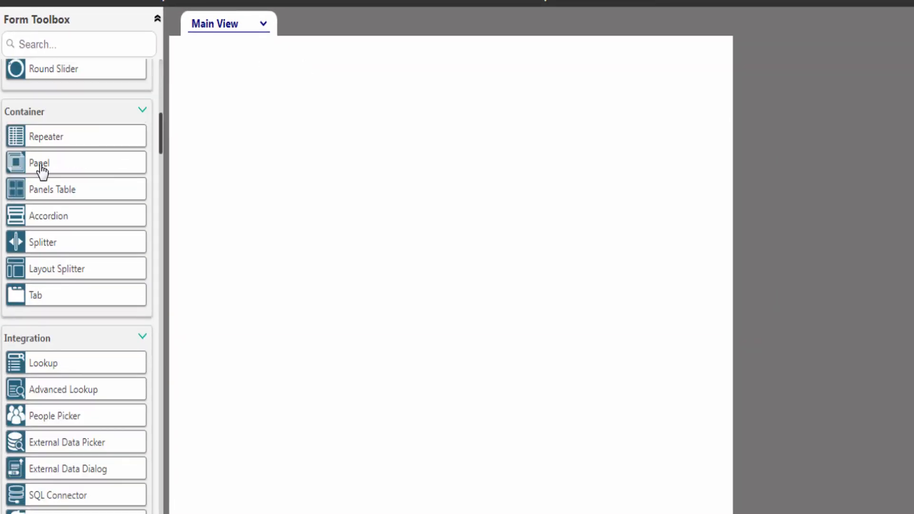
drag(42, 165, 217, 87)
scroll(43, 286, up, 7)
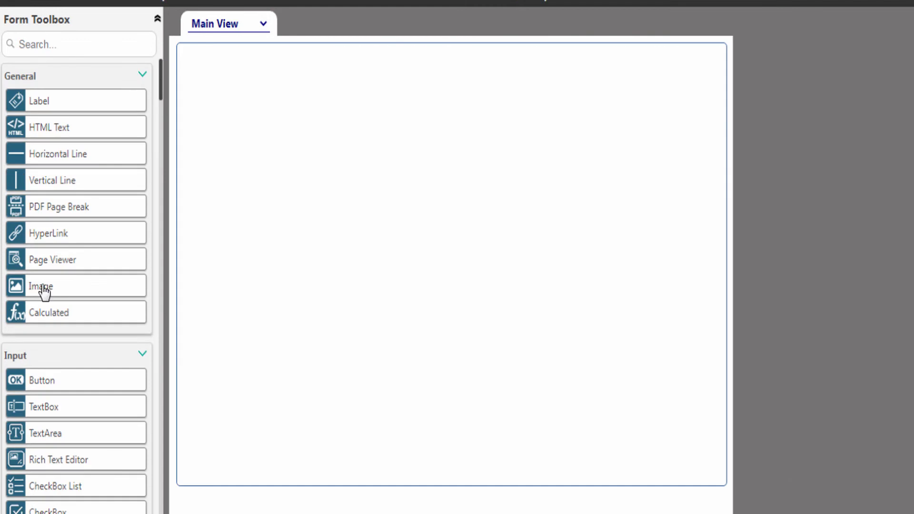
drag(44, 291, 241, 72)
drag(63, 150, 357, 103)
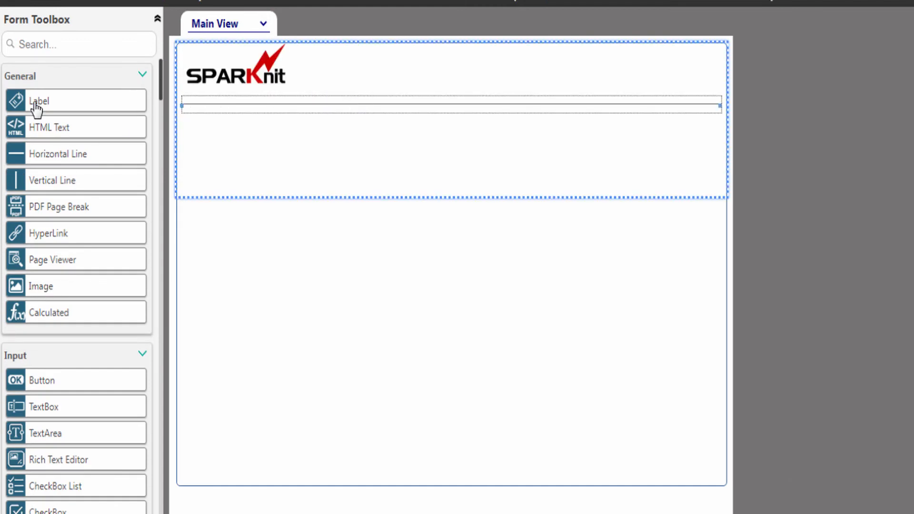
drag(37, 108, 402, 132)
drag(88, 111, 357, 180)
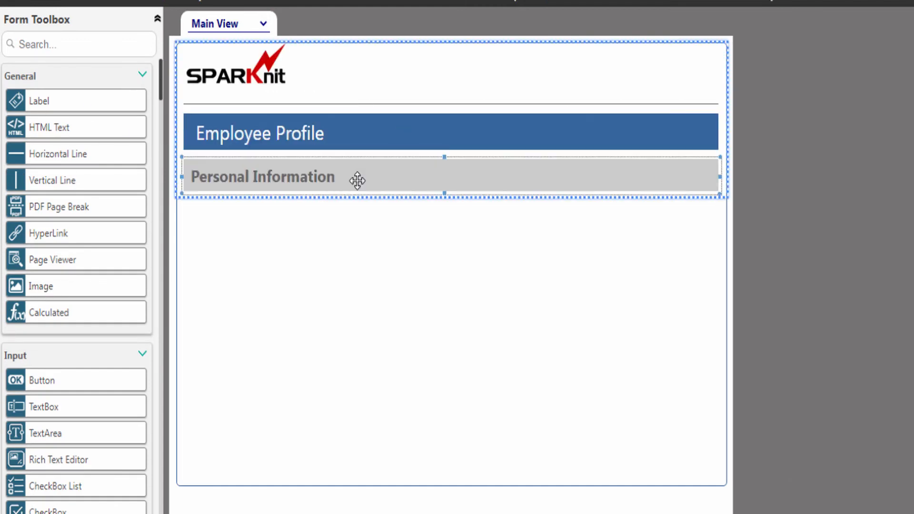
Add First, Middle and Last name, ID No., Gender, Marital Status, Date of Birth and Join Date fields
scroll(122, 206, down, 10)
drag(38, 190, 330, 224)
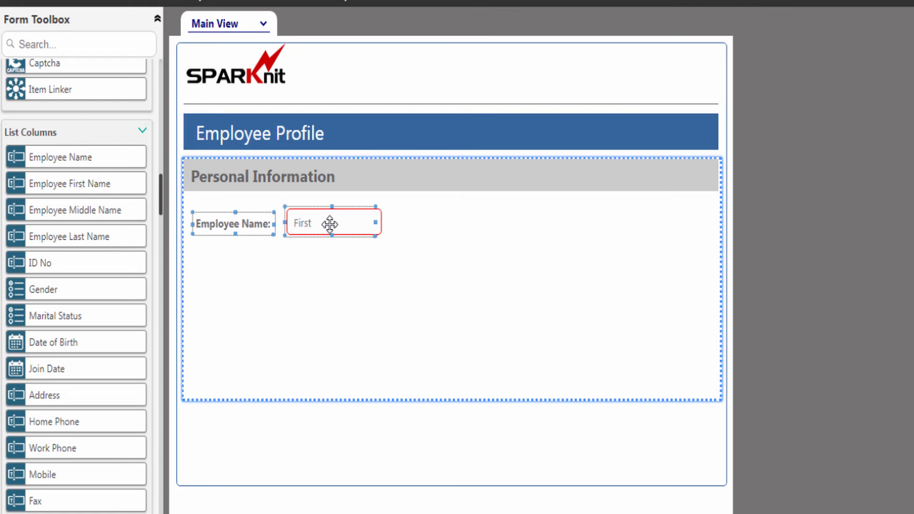
drag(57, 212, 422, 220)
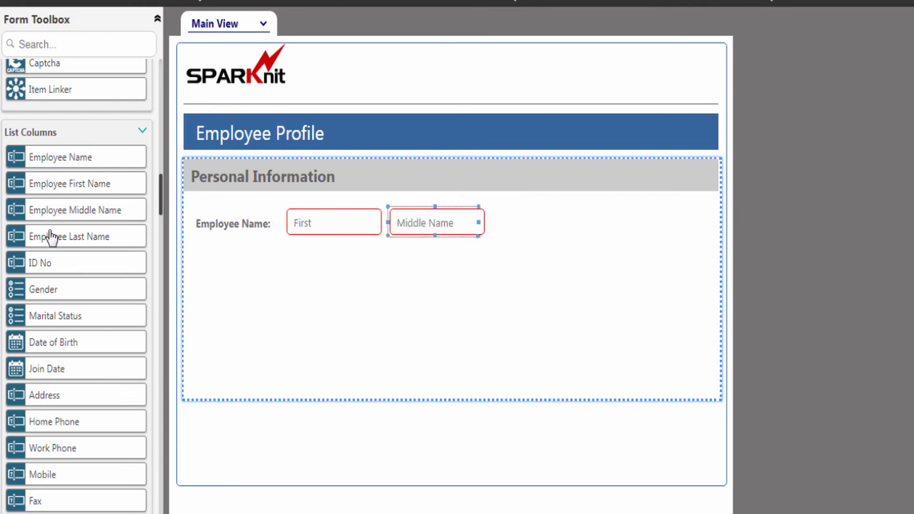
drag(51, 236, 528, 224)
drag(45, 265, 378, 269)
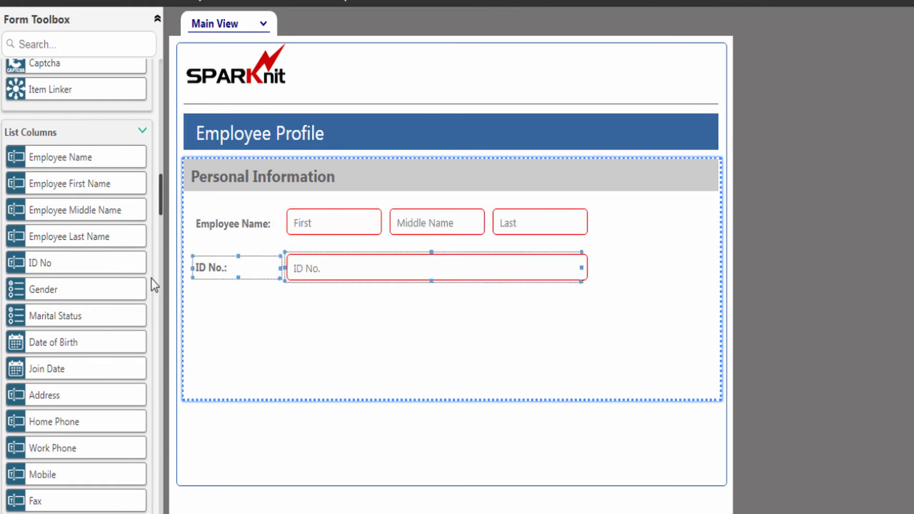
drag(48, 289, 328, 321)
drag(61, 316, 533, 319)
drag(71, 342, 326, 369)
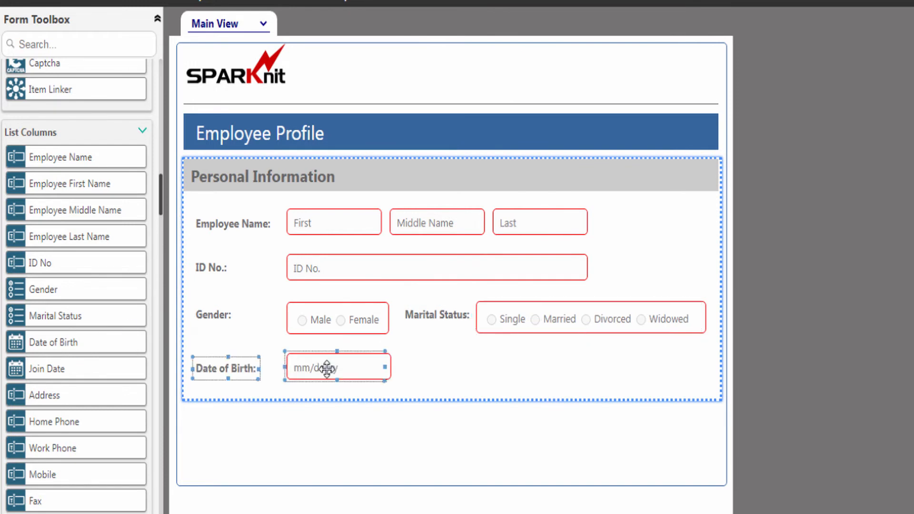
drag(67, 370, 509, 367)
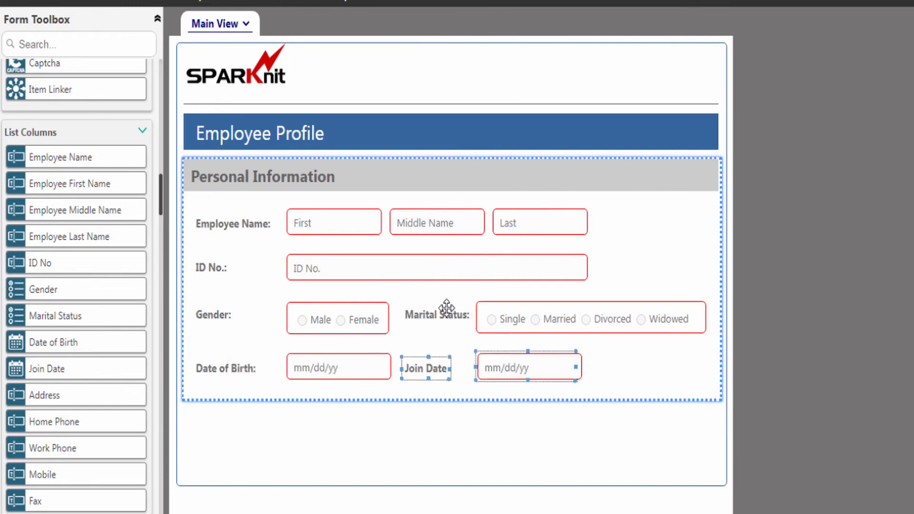
click(257, 38)
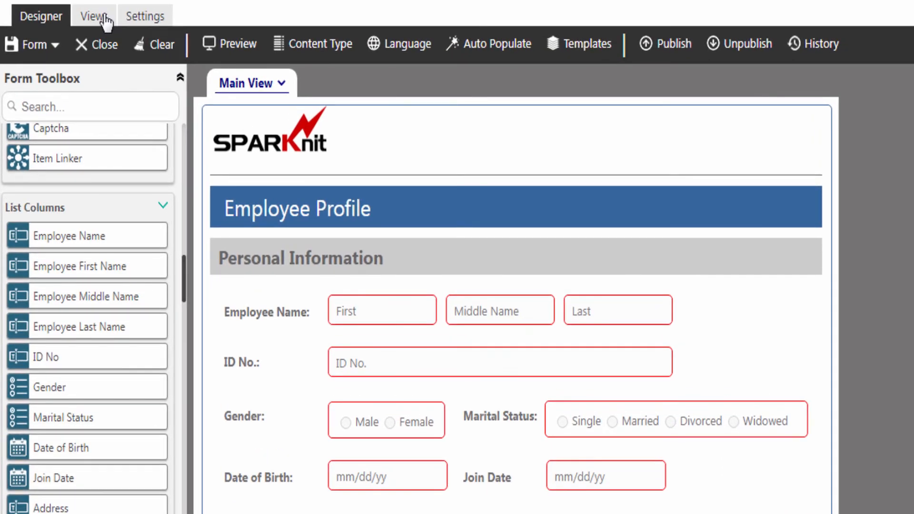
Create a new view named Address and drop an empty container panel onto its canvas
click(97, 17)
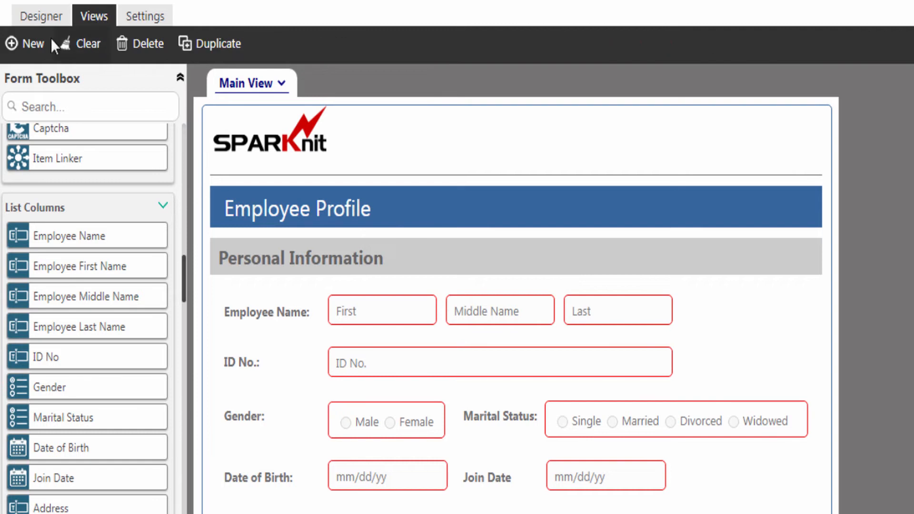
click(34, 45)
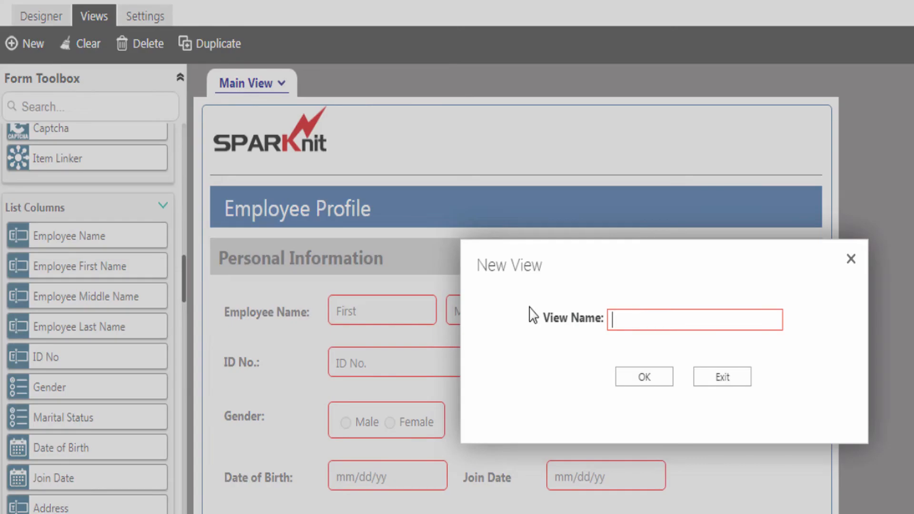
text(Address)
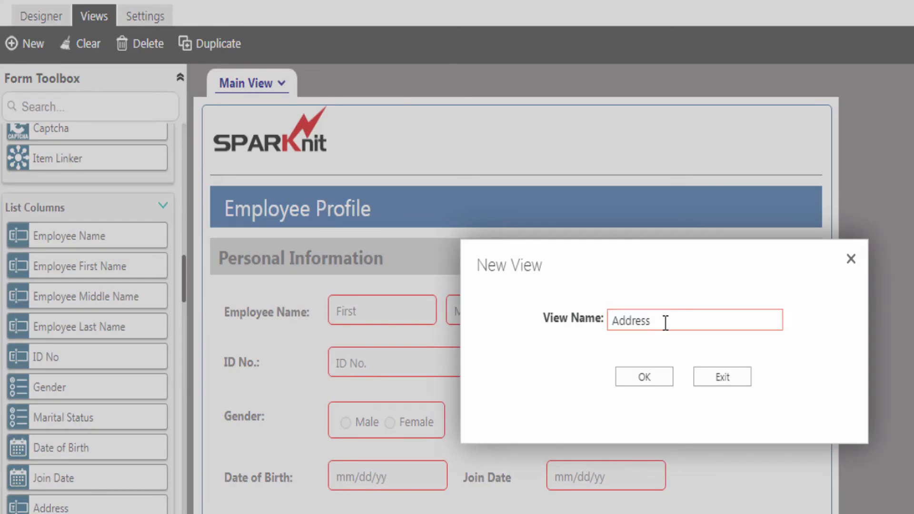
click(638, 379)
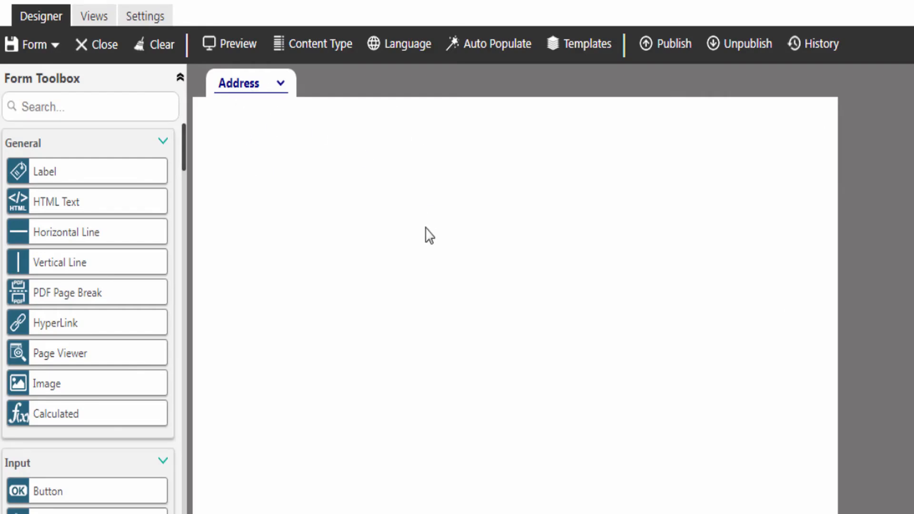
scroll(71, 267, down, 10)
drag(72, 267, 448, 204)
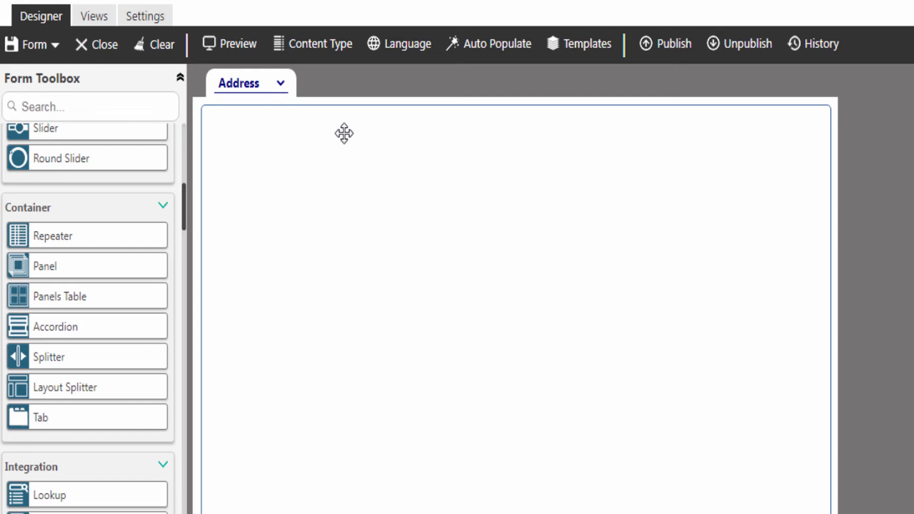
Copy the logo and header block from Main View and paste it into the Address view
click(260, 86)
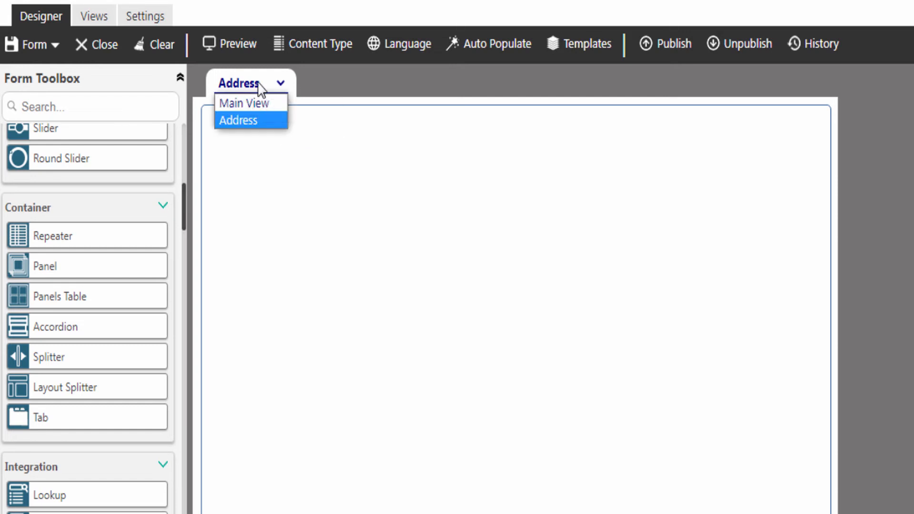
click(244, 103)
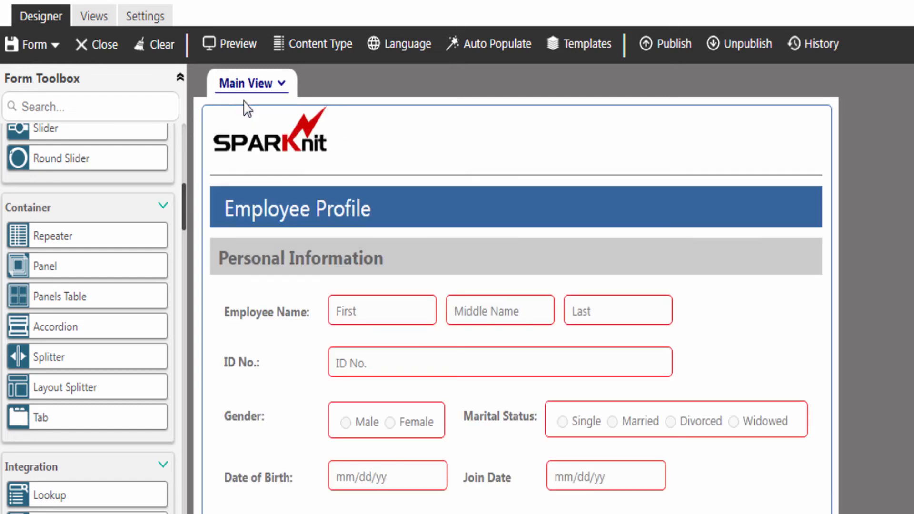
click(453, 145)
right_click(453, 143)
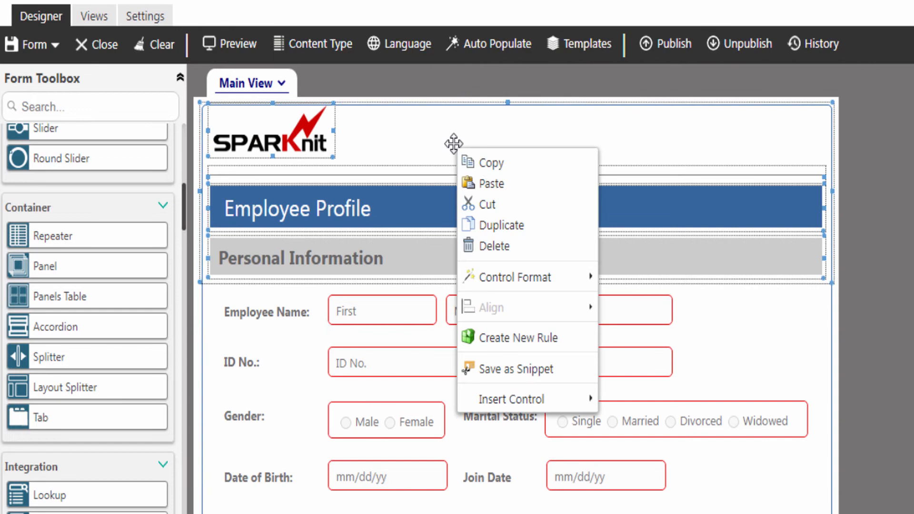
click(488, 165)
click(282, 84)
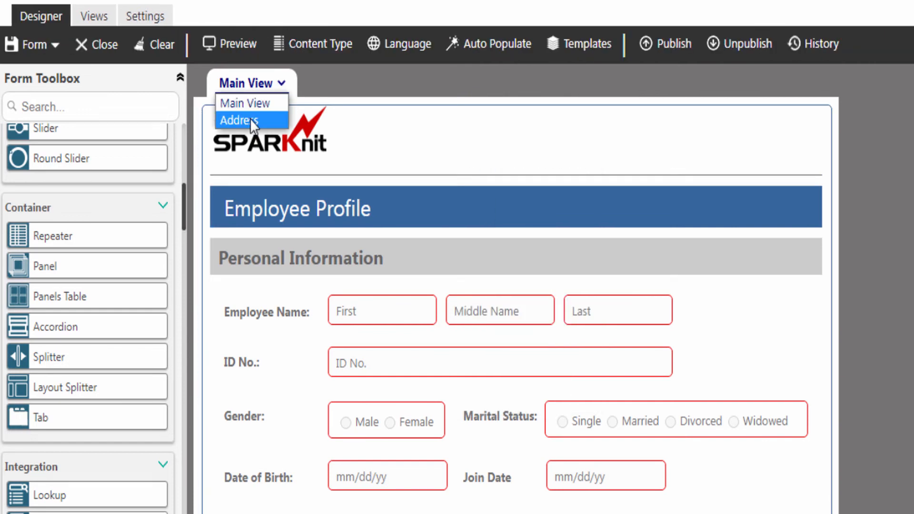
click(250, 119)
click(247, 132)
right_click(247, 132)
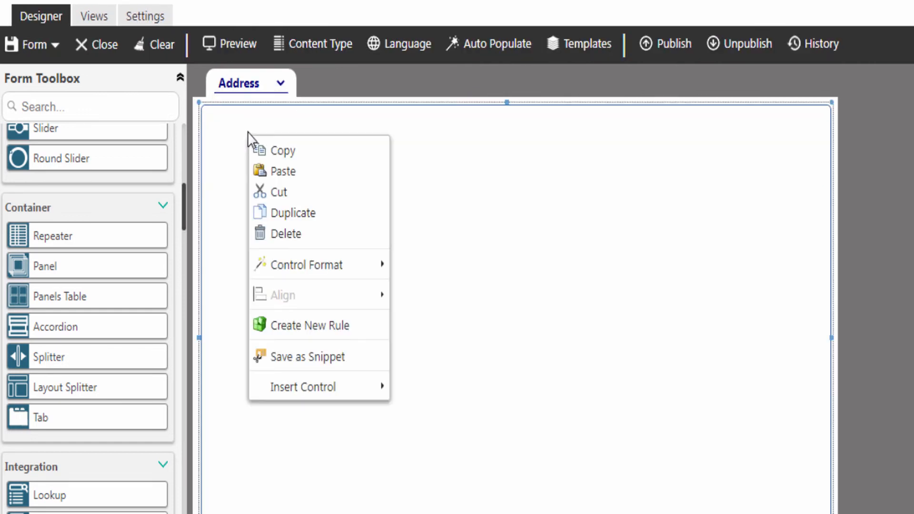
click(278, 172)
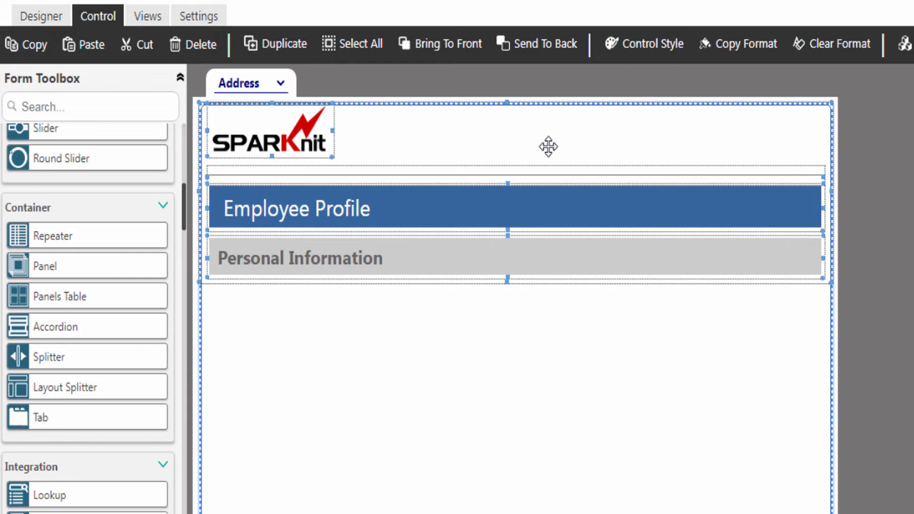
Rename the pasted Personal Information section heading to Address
click(426, 258)
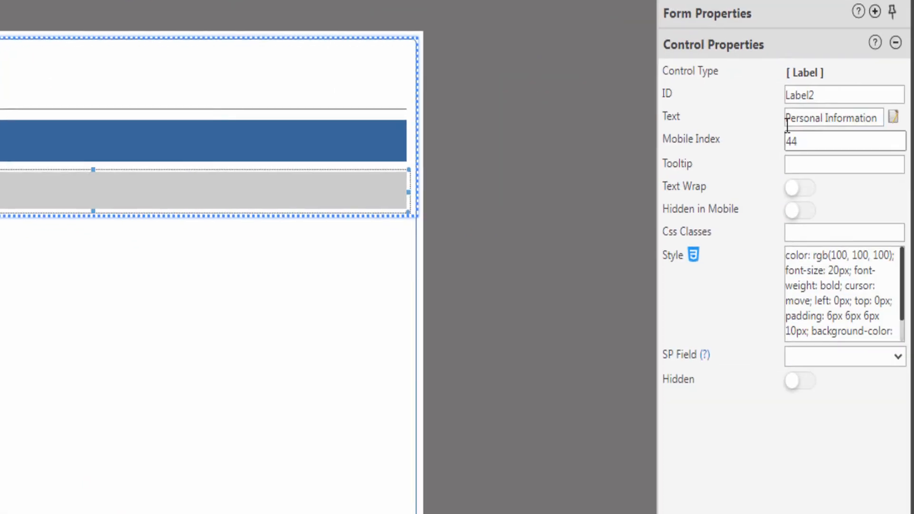
double_click(792, 119)
triple_click(792, 118)
text(Address)
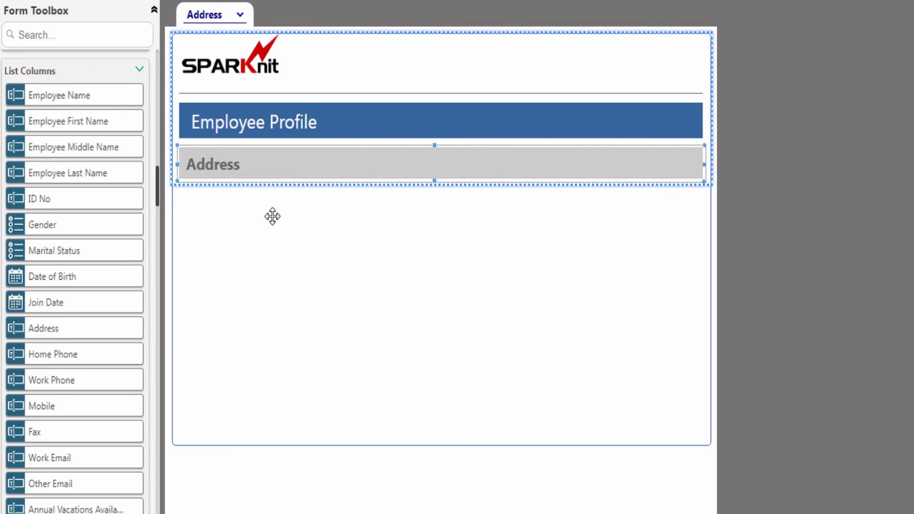
Add Address, Home Phone, Work Phone, Mobile, Fax, Work Email and Other Email fields to the section
drag(53, 328, 377, 210)
drag(60, 354, 224, 247)
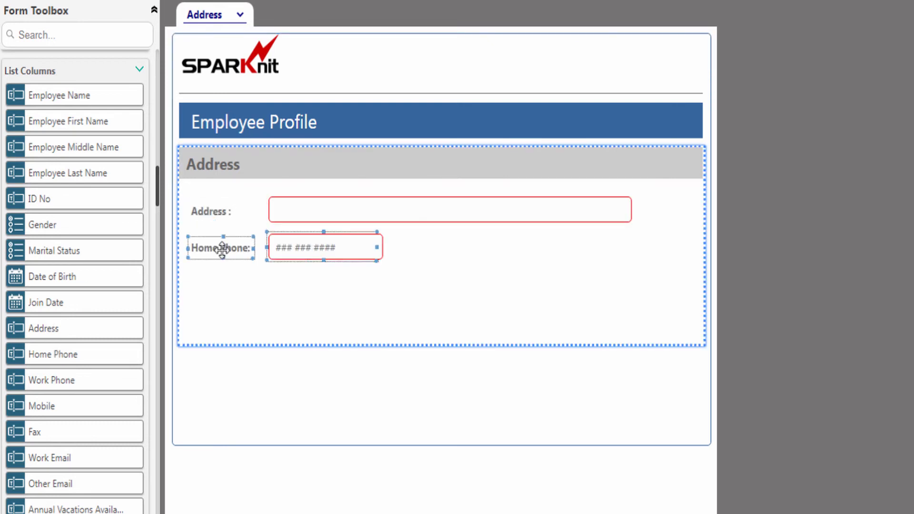
drag(52, 380, 543, 248)
drag(42, 406, 316, 282)
drag(38, 436, 567, 283)
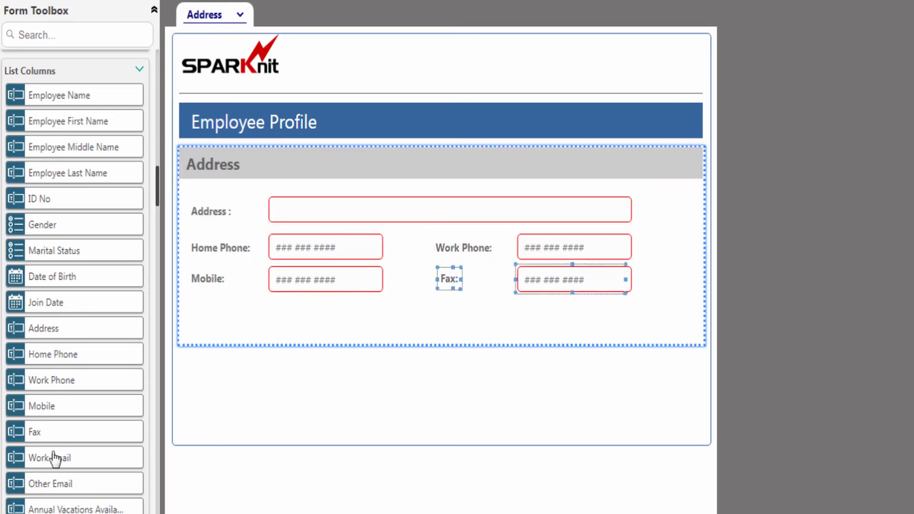
drag(55, 459, 298, 316)
drag(61, 484, 562, 316)
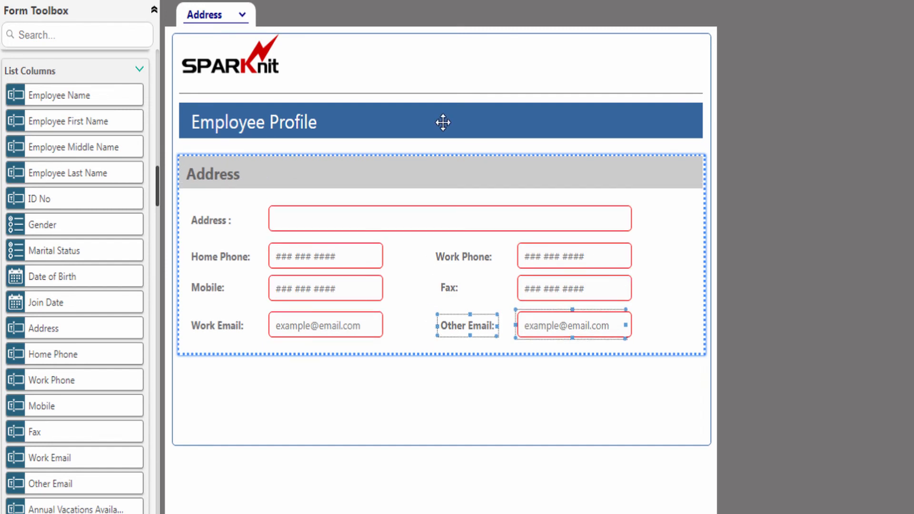
Check the Job Details view, then go back to the Main View
click(238, 19)
click(202, 64)
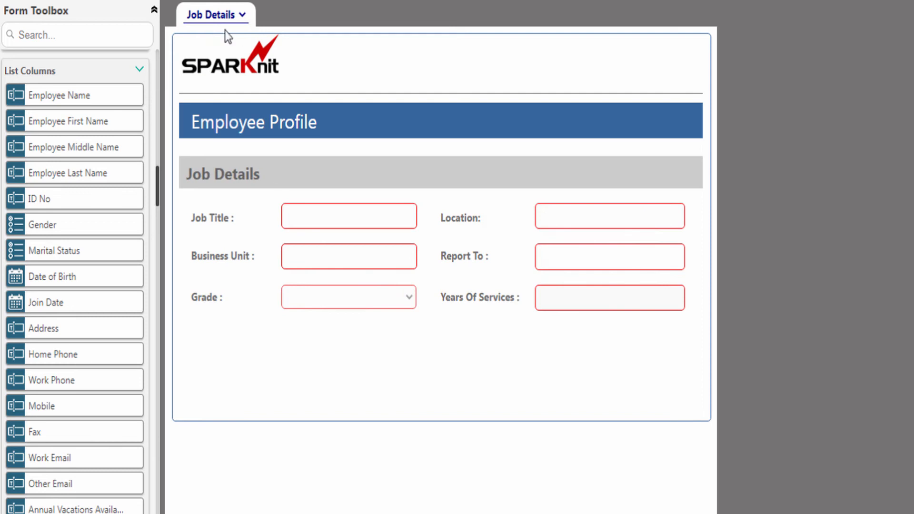
click(217, 20)
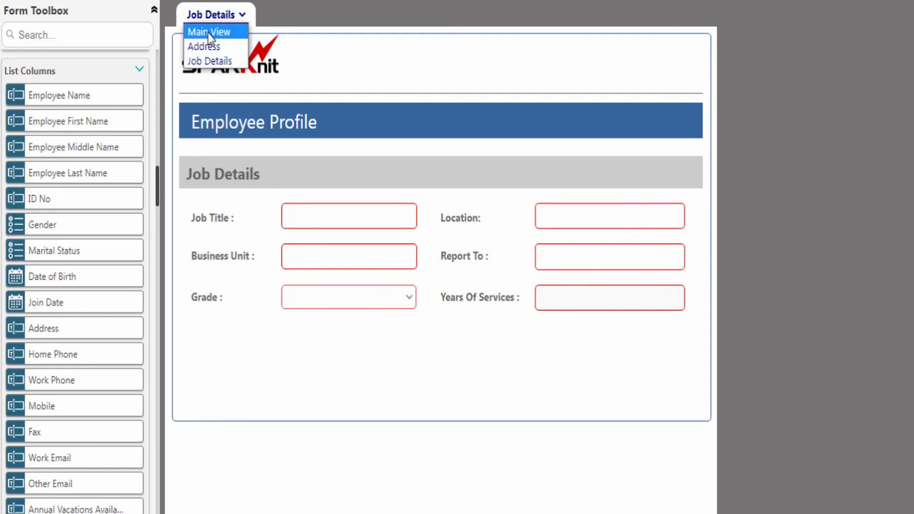
click(208, 31)
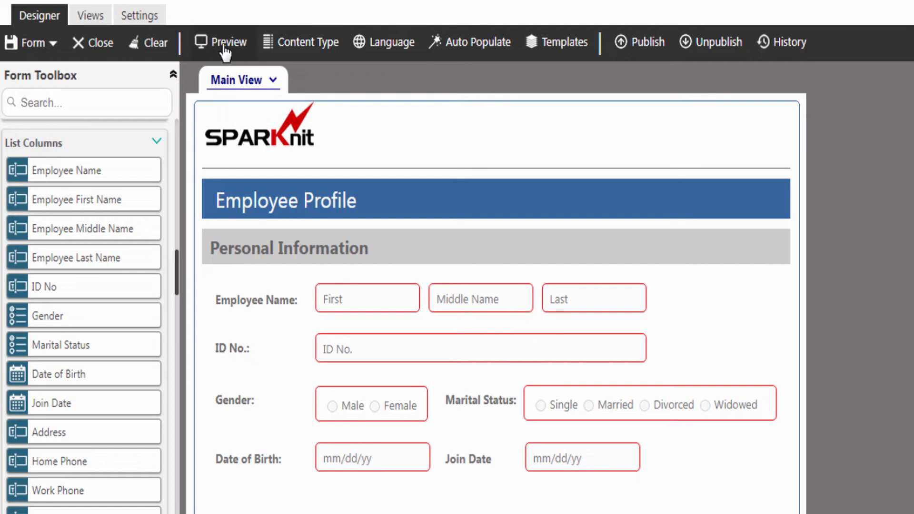
click(225, 45)
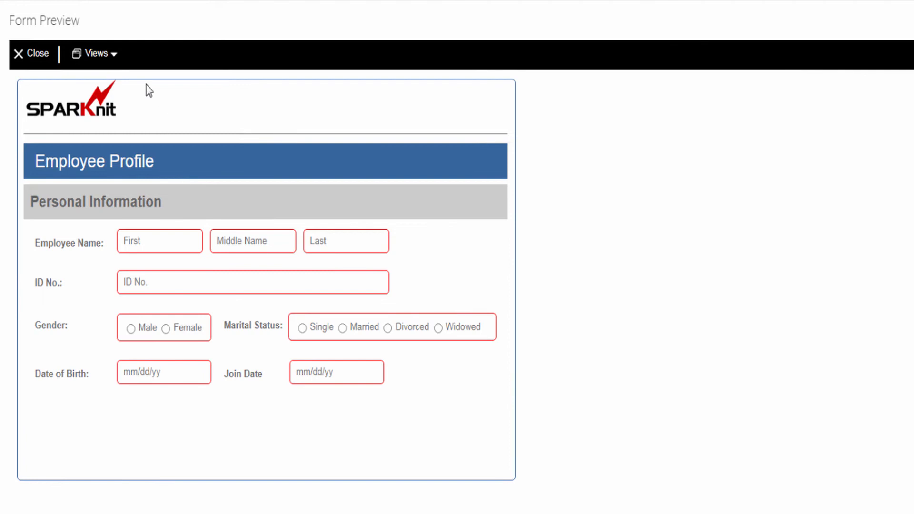
click(113, 55)
click(97, 114)
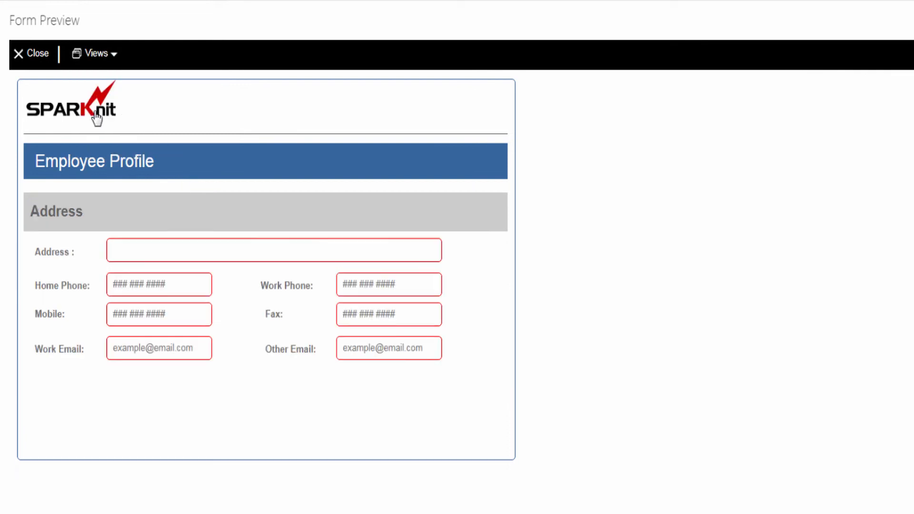
click(103, 58)
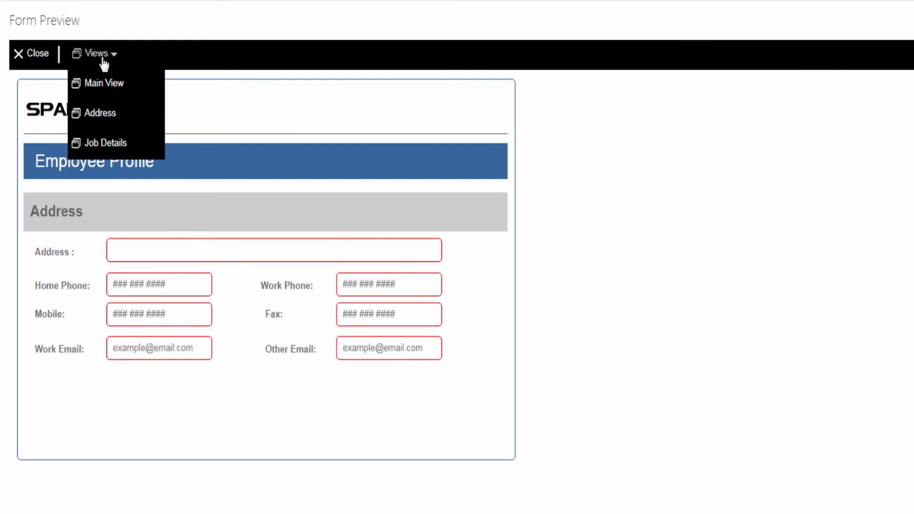
click(82, 143)
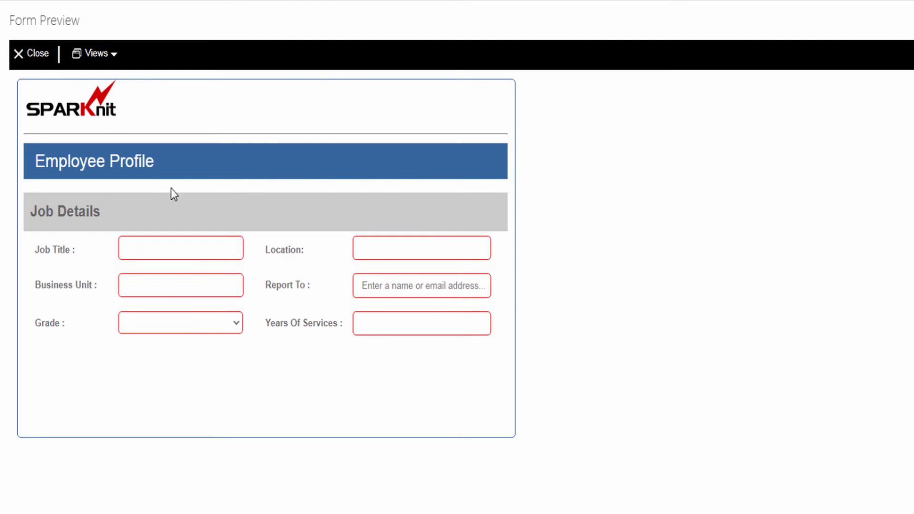
click(41, 54)
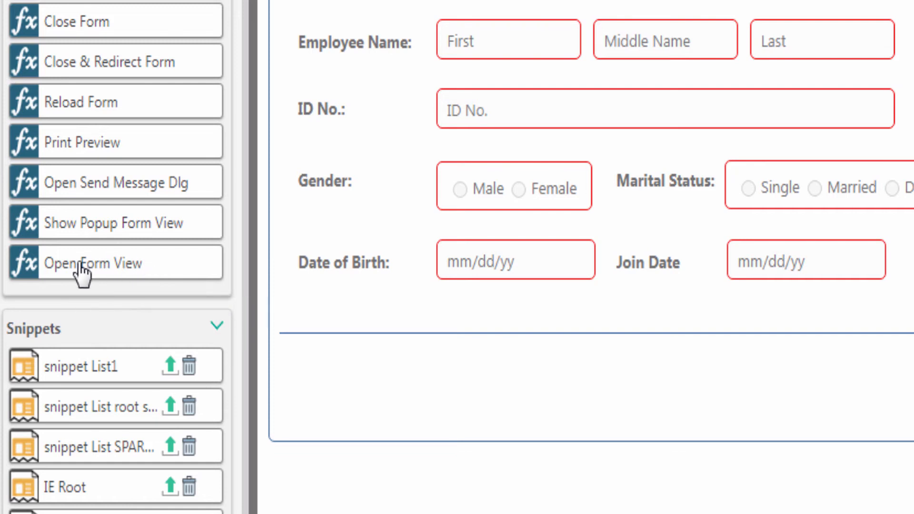
Place an Open Form View button below the fields, captioned Next and narrowed
drag(84, 262, 641, 383)
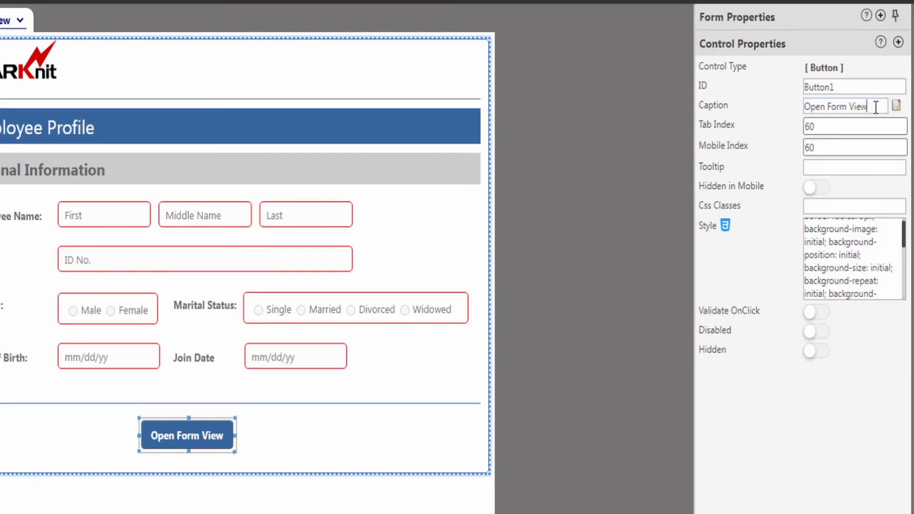
drag(876, 107, 800, 107)
text(Next)
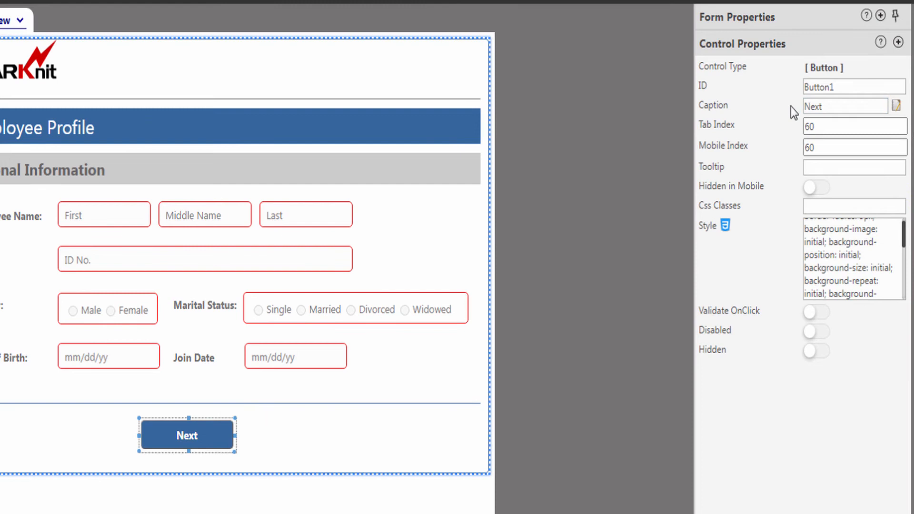
drag(235, 436, 211, 435)
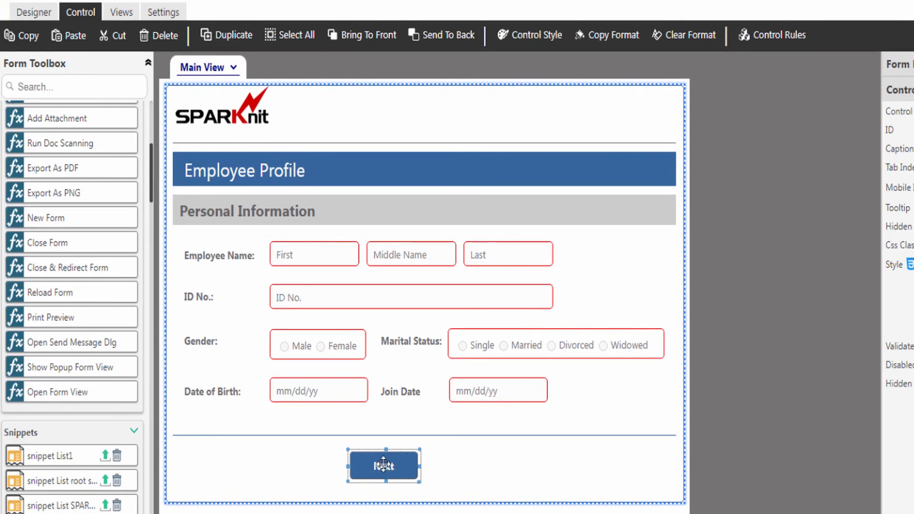
Change the Next button's rule to showFormView('Address') and save it
click(771, 38)
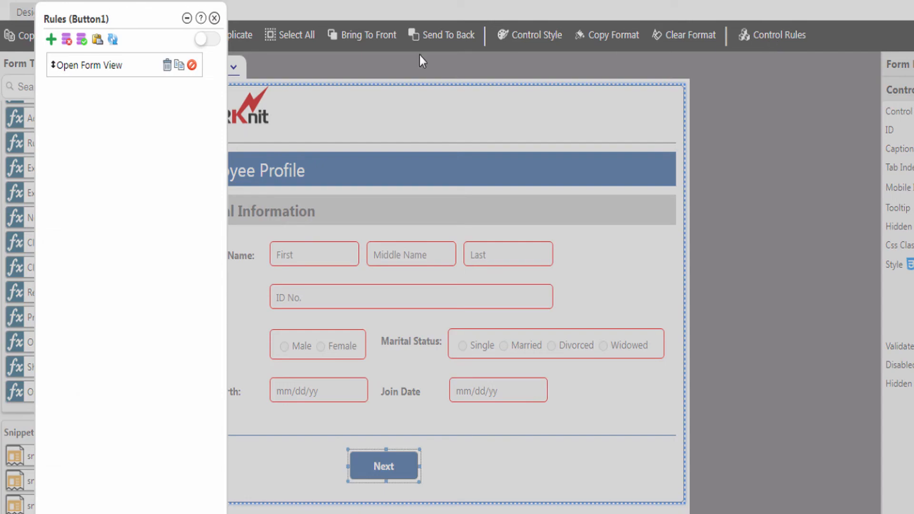
click(95, 69)
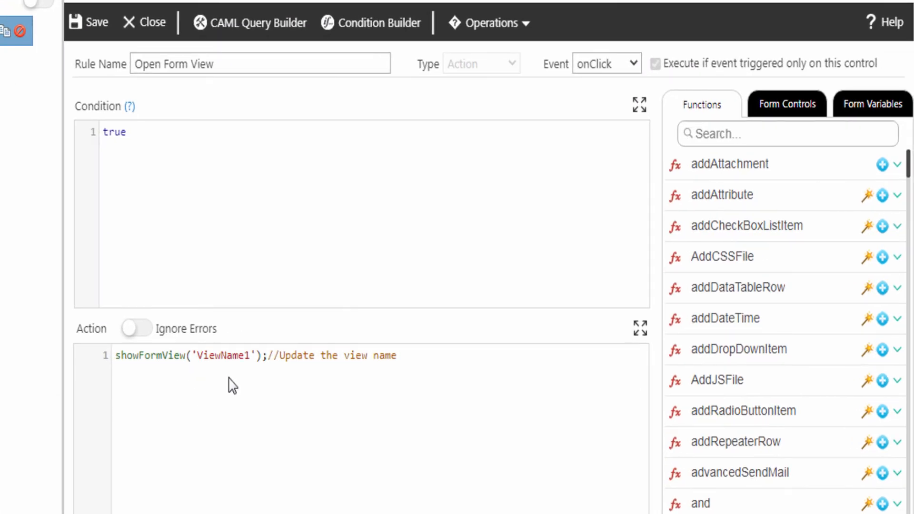
double_click(229, 355)
text(Address)
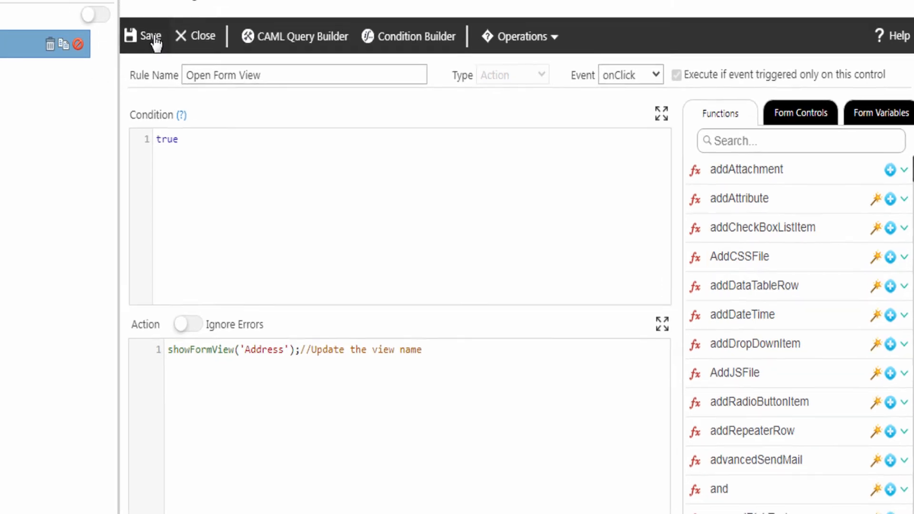
click(154, 38)
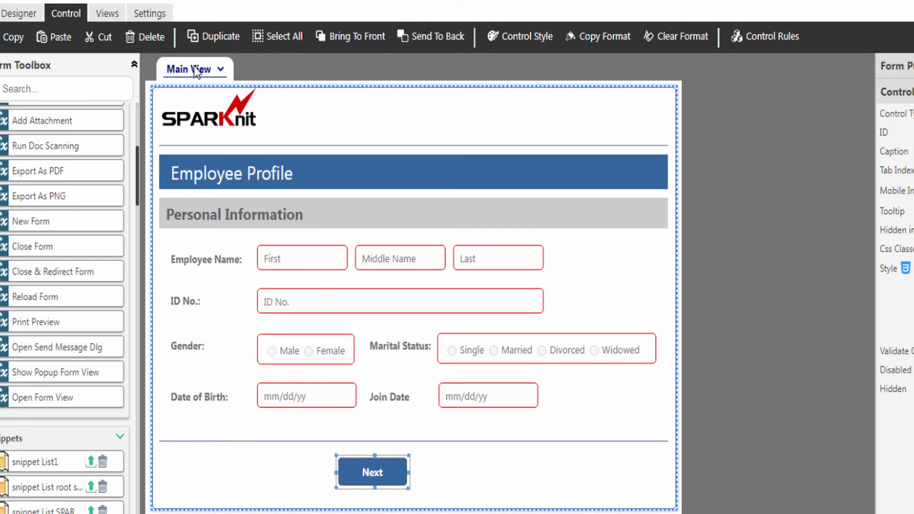
click(193, 68)
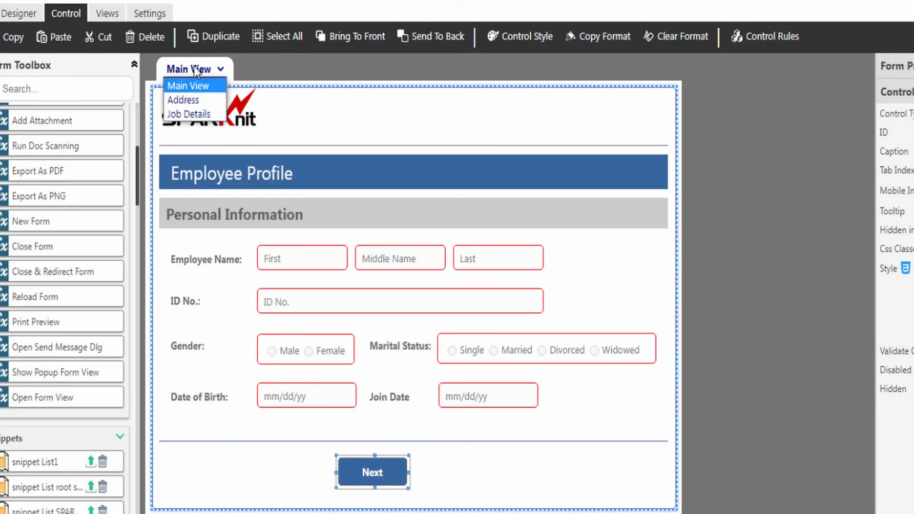
In the Address view, add an Open Form View button captioned Back and narrow it
click(176, 99)
drag(66, 402, 325, 451)
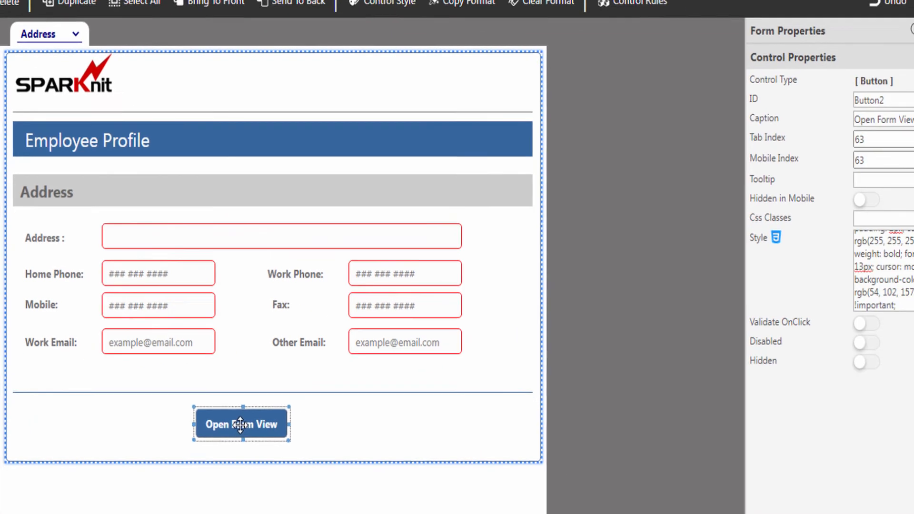
triple_click(818, 107)
text(Back)
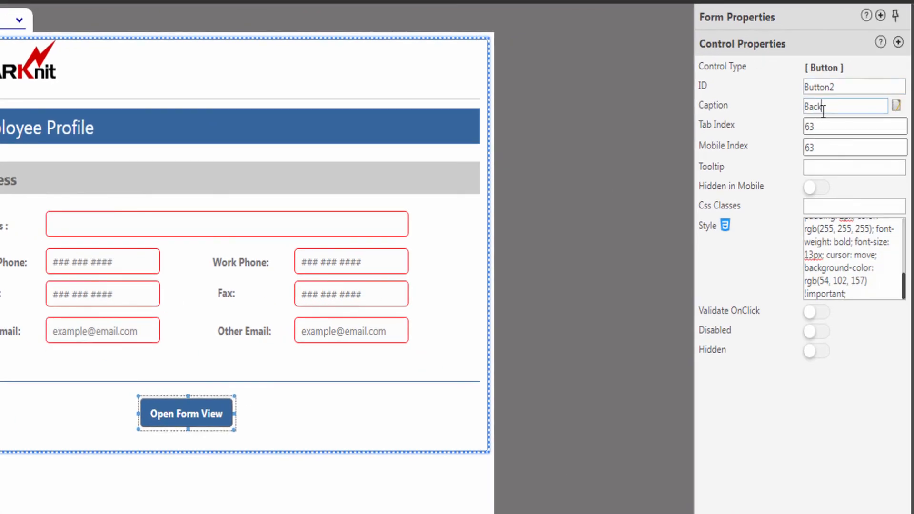
key(Return)
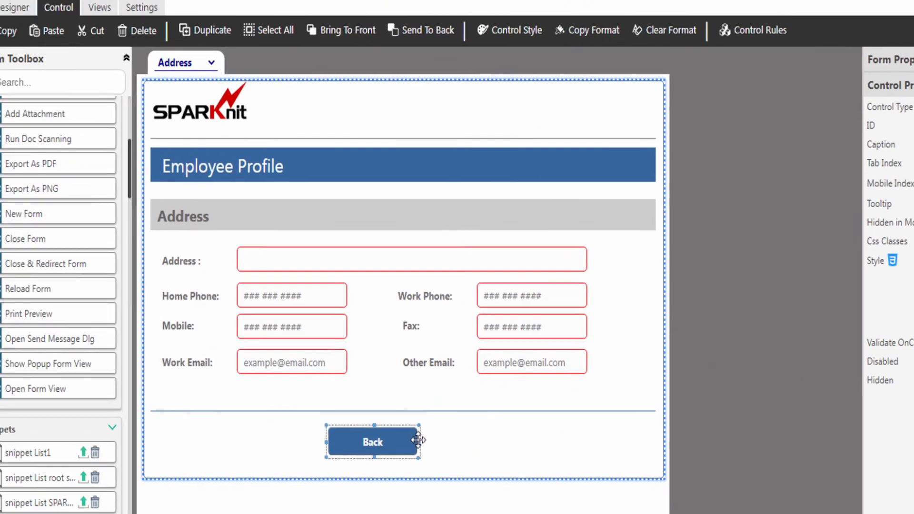
drag(316, 426, 296, 427)
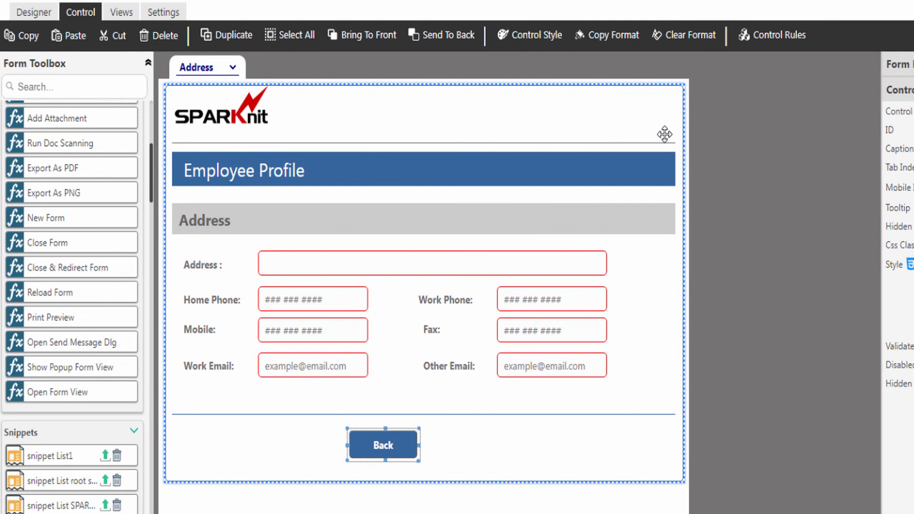
Set the Back button's rule to showFormView('Main View'), save it and close the rules panel
click(765, 37)
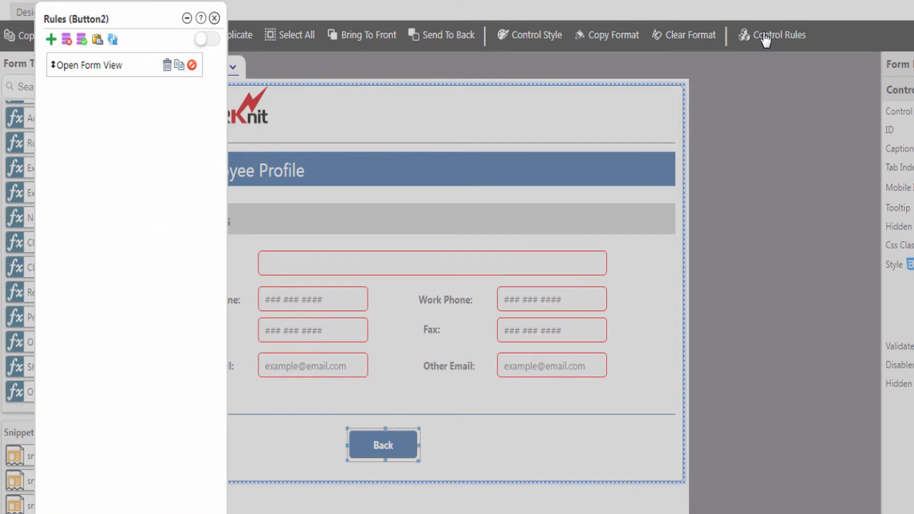
click(92, 72)
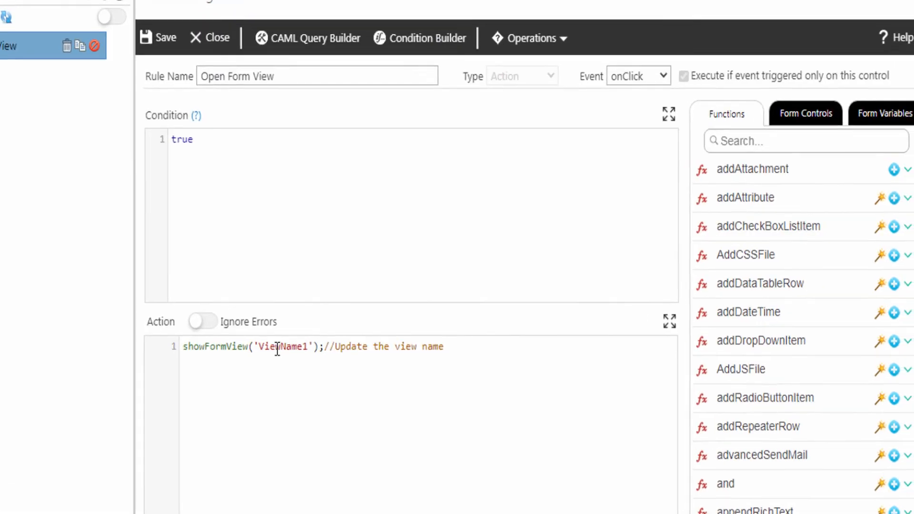
double_click(276, 347)
text(Main View)
key(End)
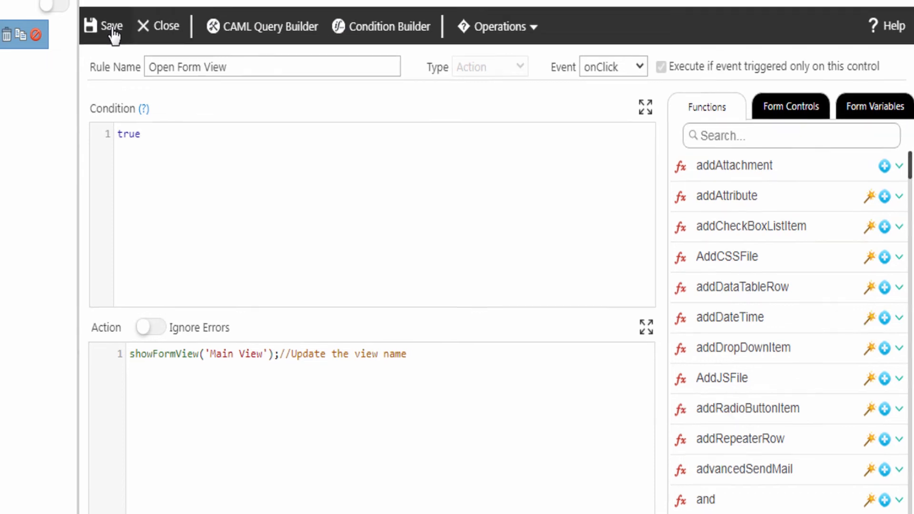
click(113, 30)
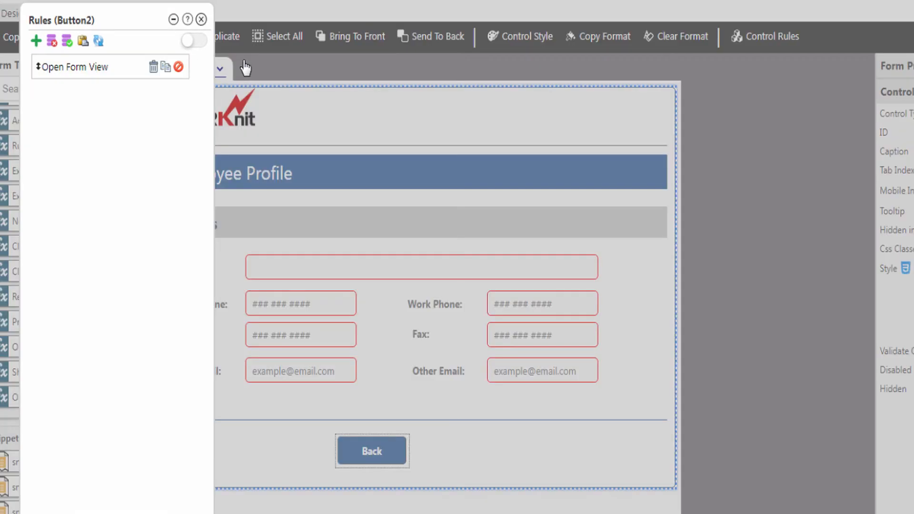
click(202, 20)
click(190, 71)
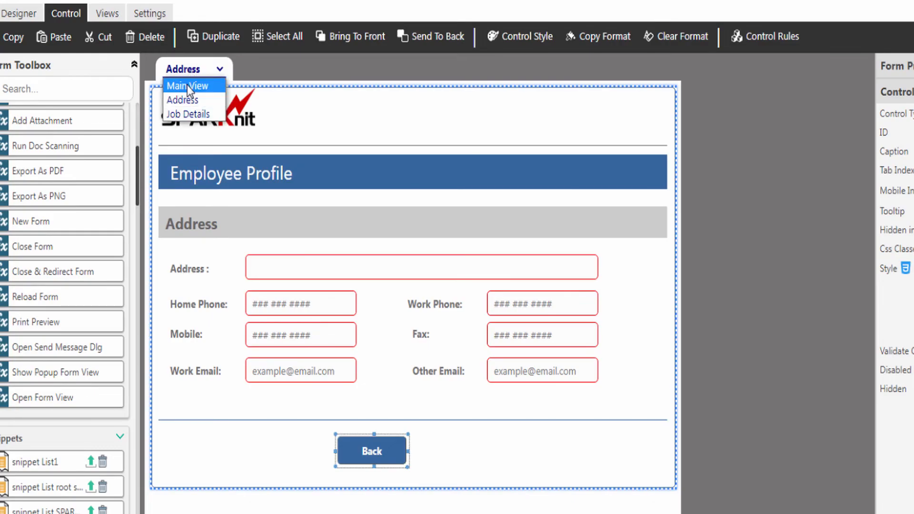
Preview from Main View, testing Next, Back and jumping to Address through the Views menu
click(188, 86)
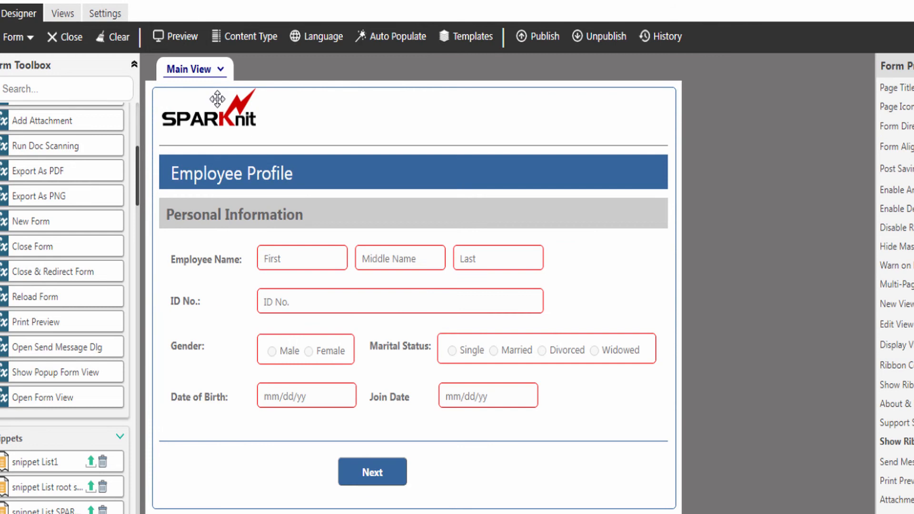
click(176, 41)
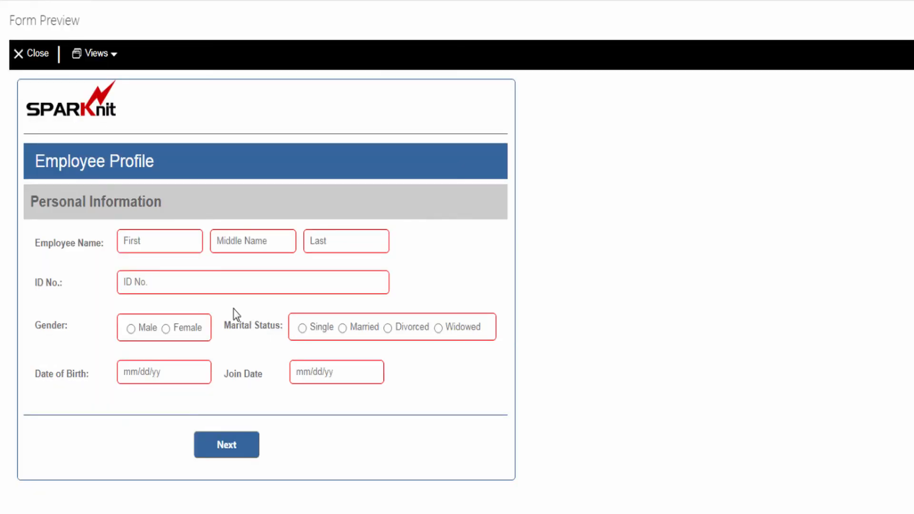
click(231, 448)
click(230, 428)
click(100, 61)
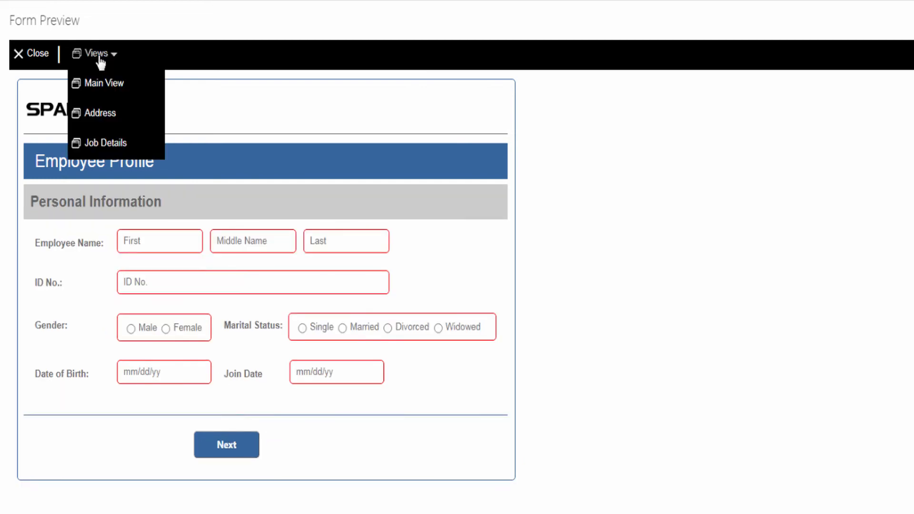
click(97, 114)
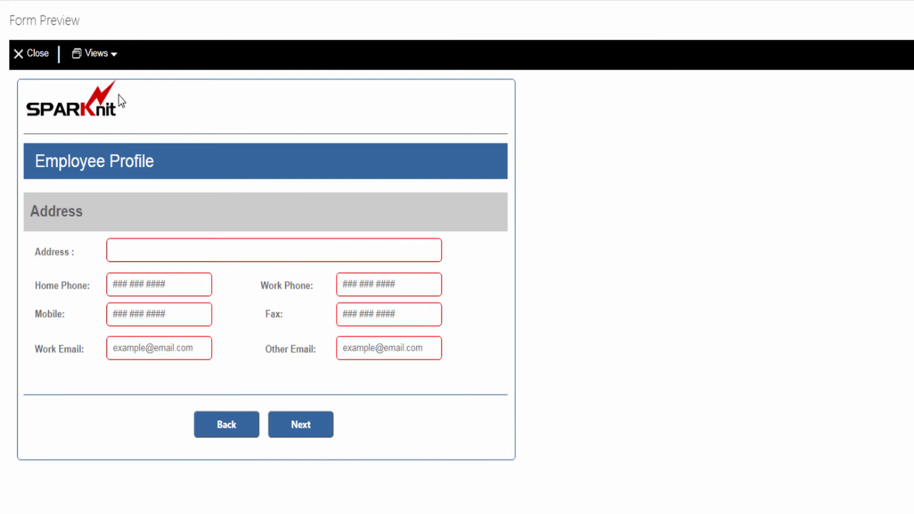
click(41, 56)
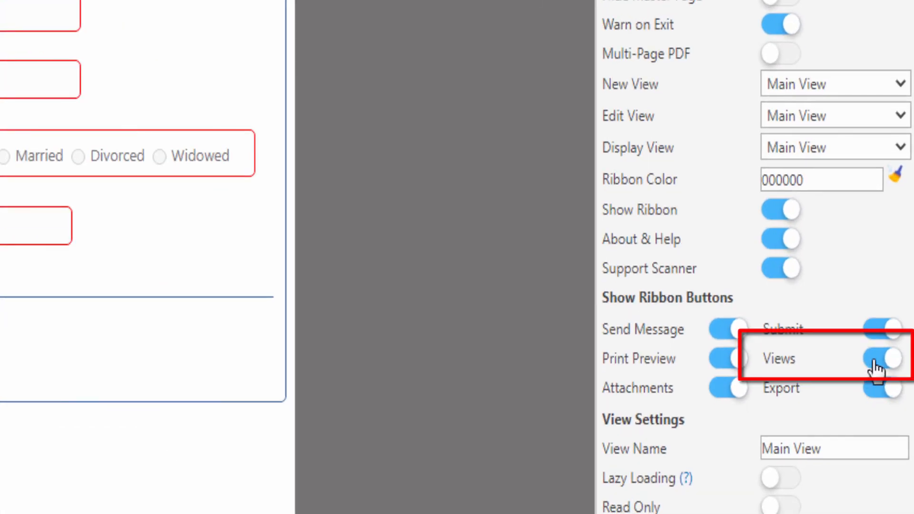
Turn off the Views ribbon button, then preview and click Next to confirm it's gone
click(878, 360)
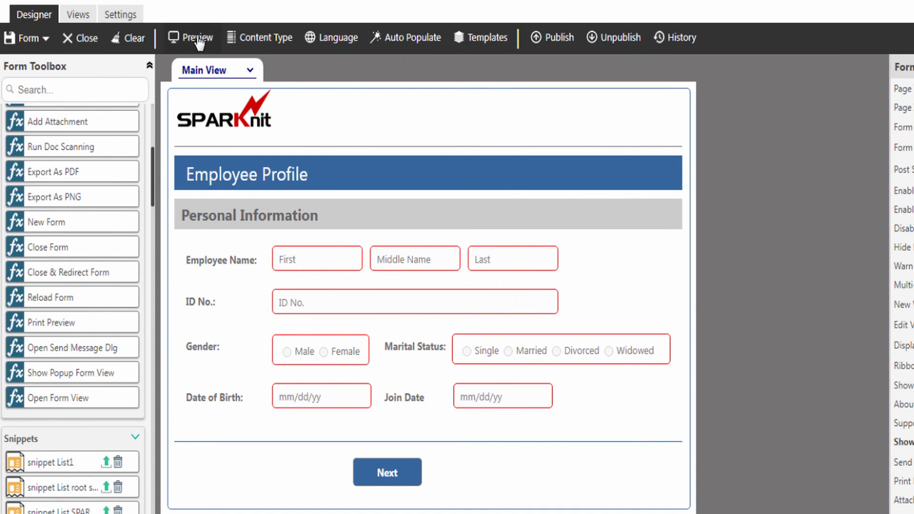
click(197, 38)
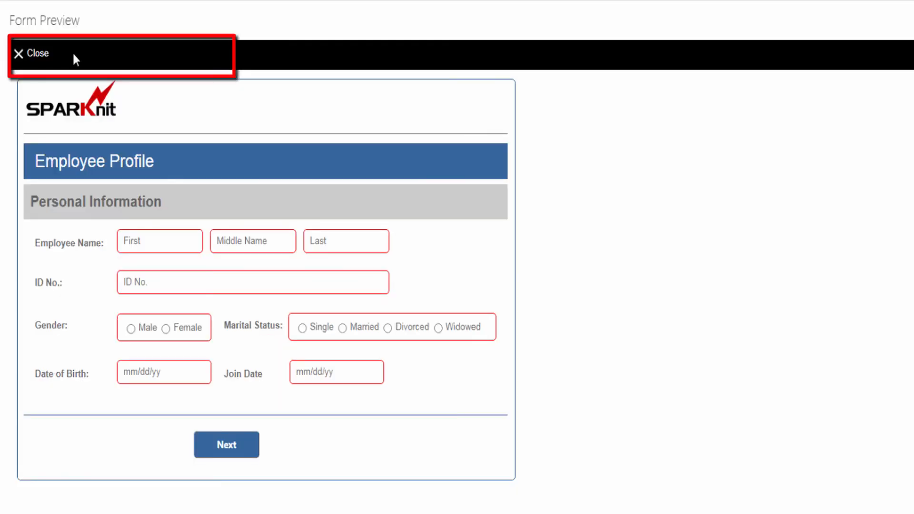
click(231, 448)
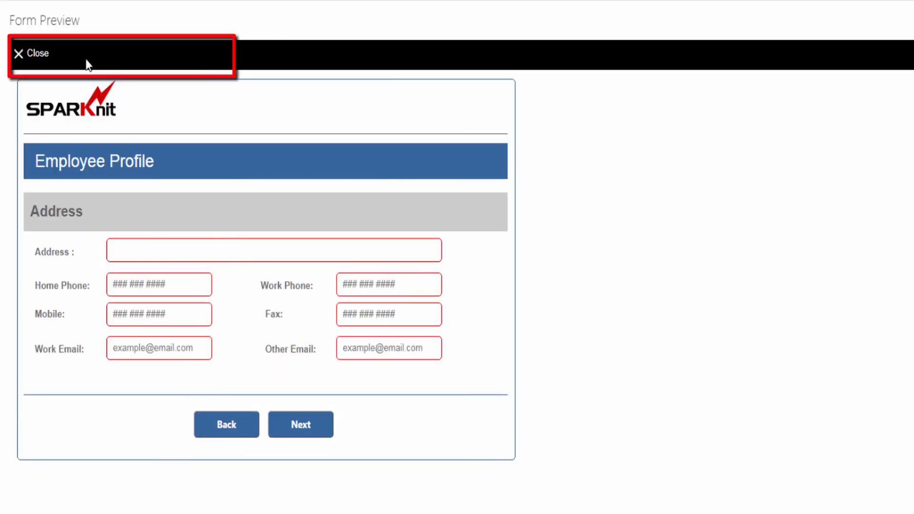
click(42, 60)
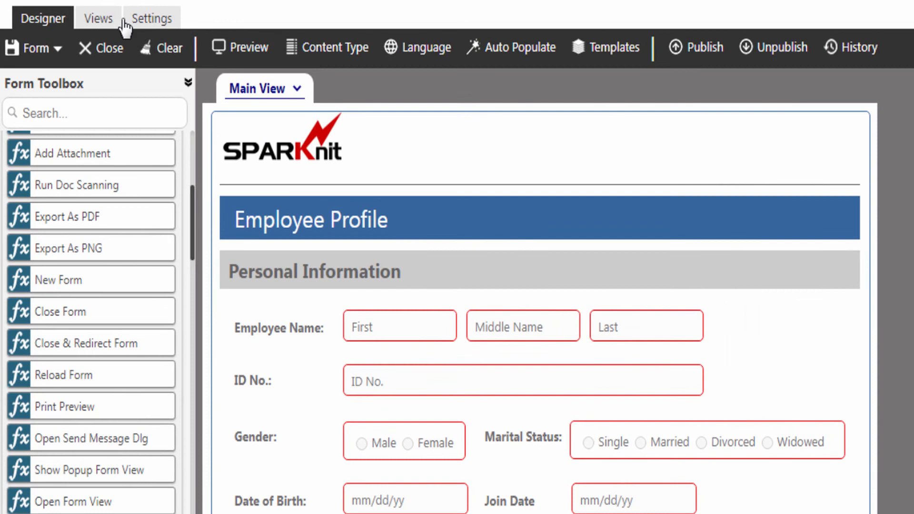
Create a new form view named Notes
click(101, 19)
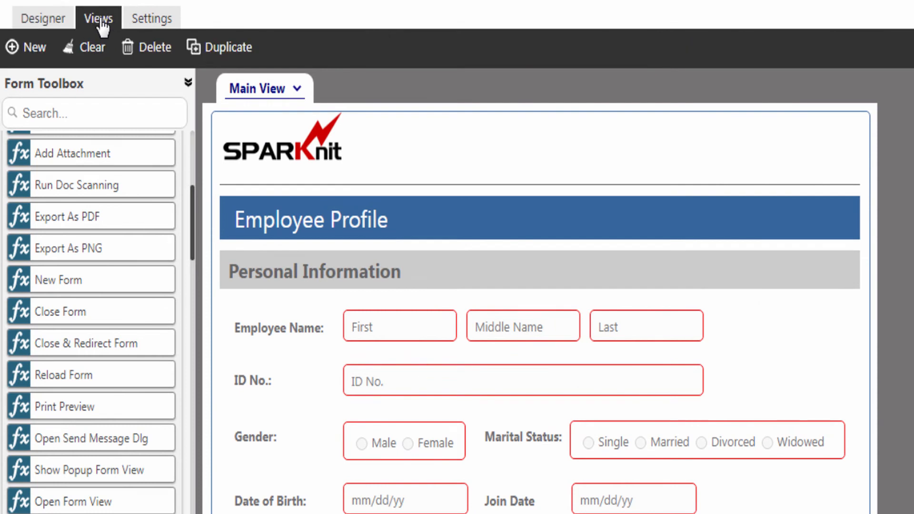
click(35, 51)
click(652, 339)
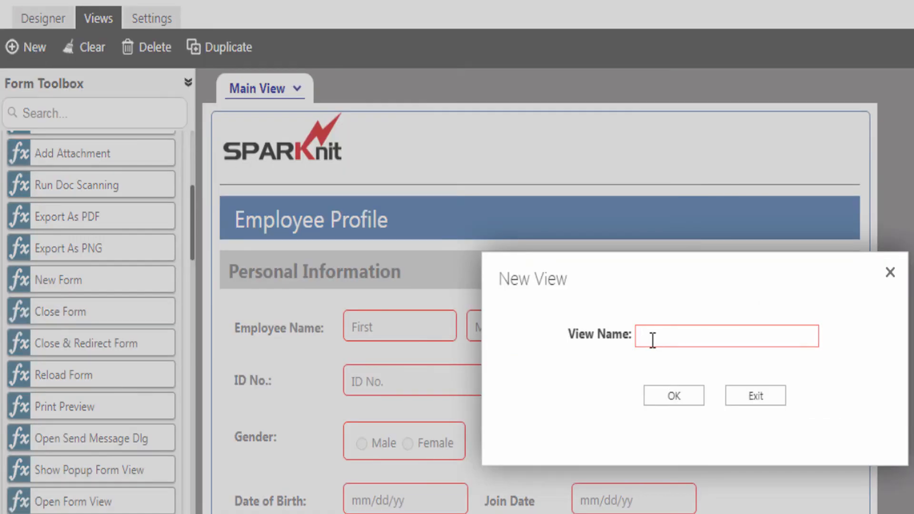
text(Notes)
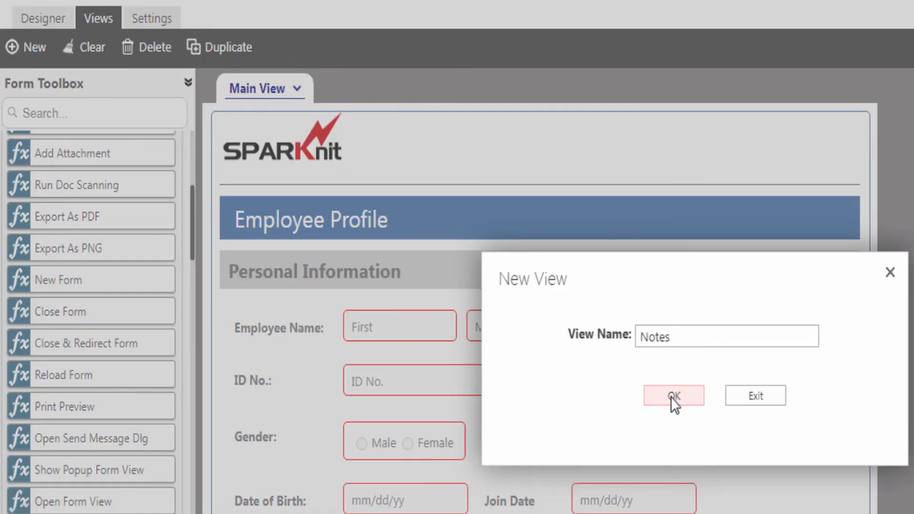
click(671, 398)
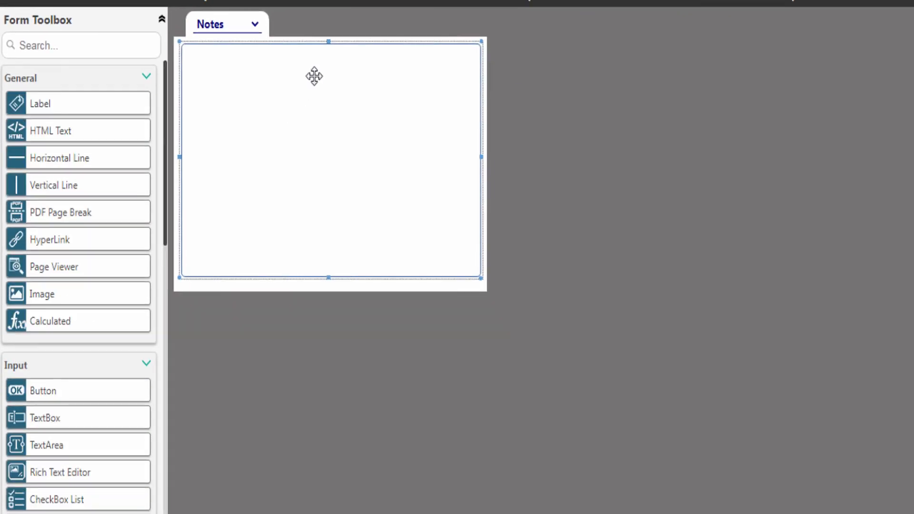
Add an Employee Profile heading, a Notes text area and a Done button, then return to Main View
drag(57, 102, 306, 76)
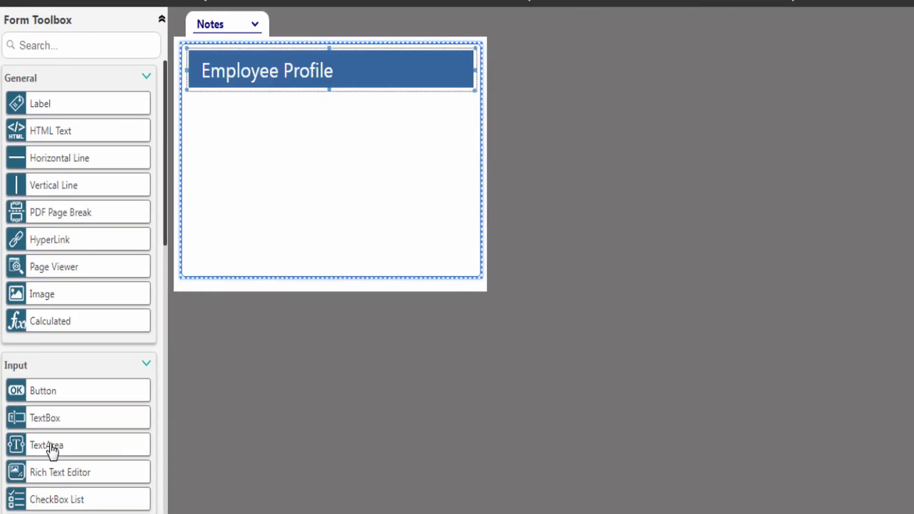
drag(53, 450, 314, 128)
drag(63, 394, 276, 233)
click(230, 28)
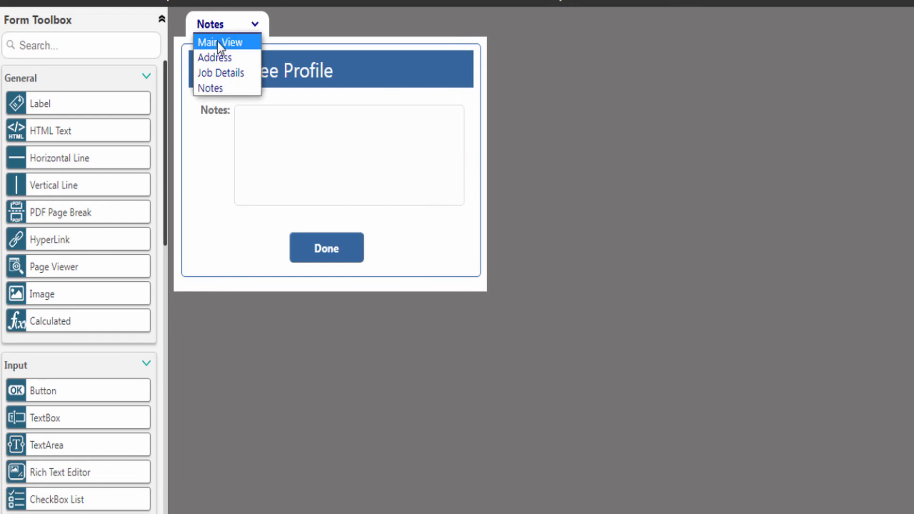
click(220, 38)
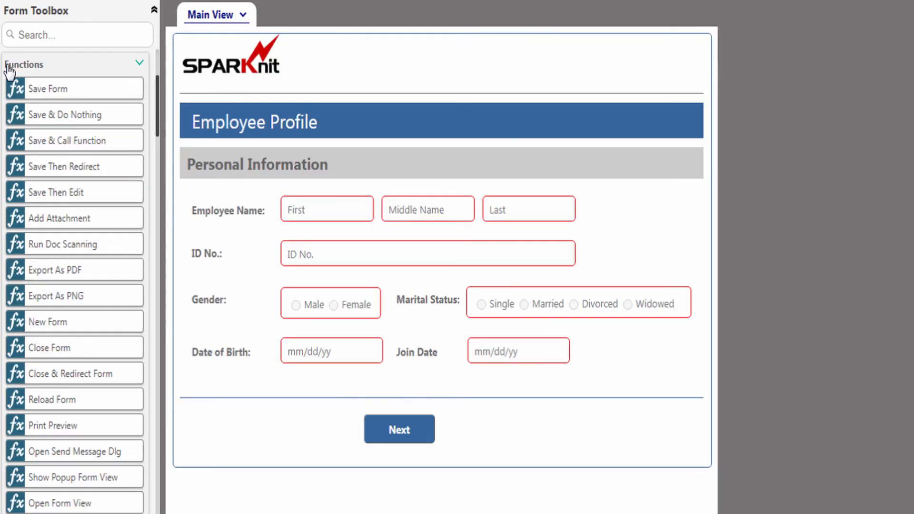
Add a popup-view button captioned 'Add Notes' beside the Next button
scroll(93, 80, down, 5)
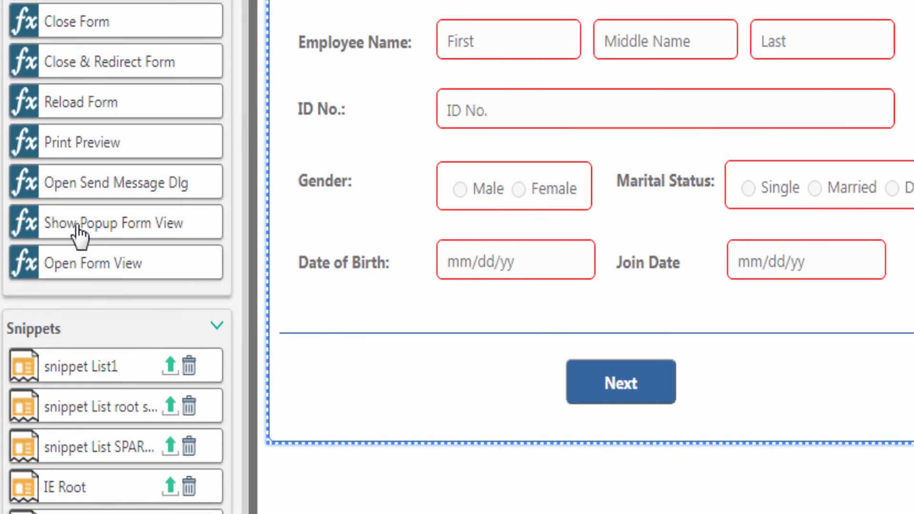
drag(78, 231, 754, 381)
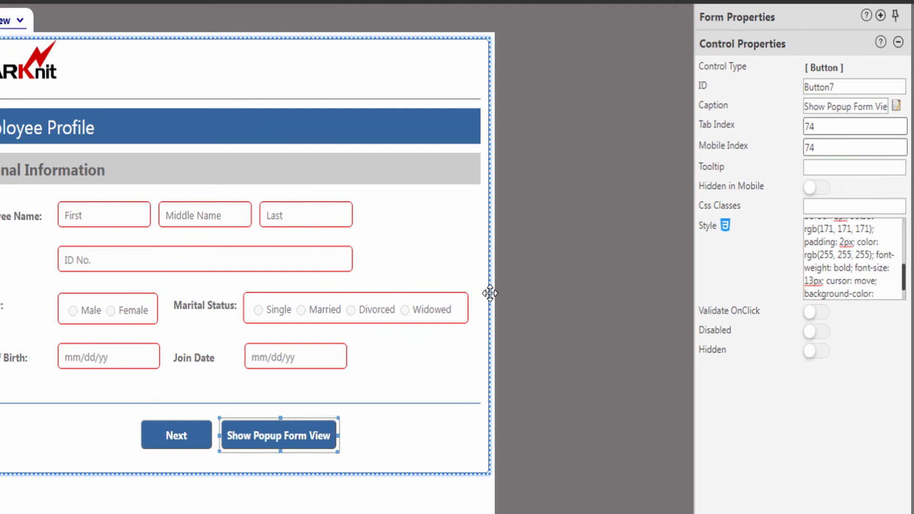
triple_click(812, 107)
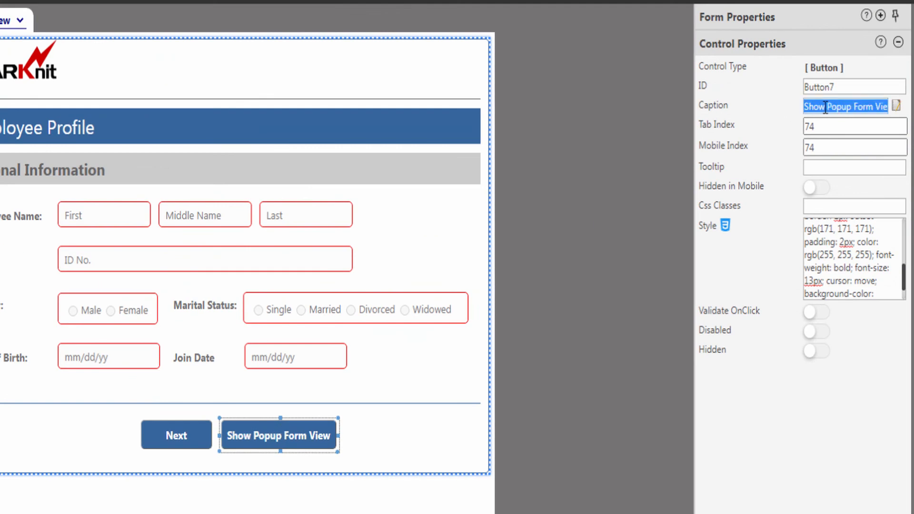
text(Add Notes)
click(261, 434)
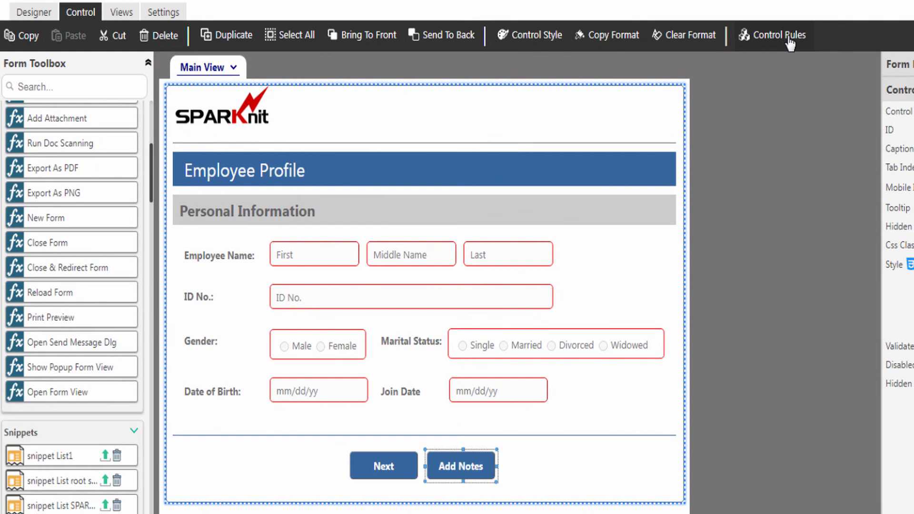
Edit the Add Notes popup rule so it opens the Notes view, titled Notes, at 300×420
click(790, 38)
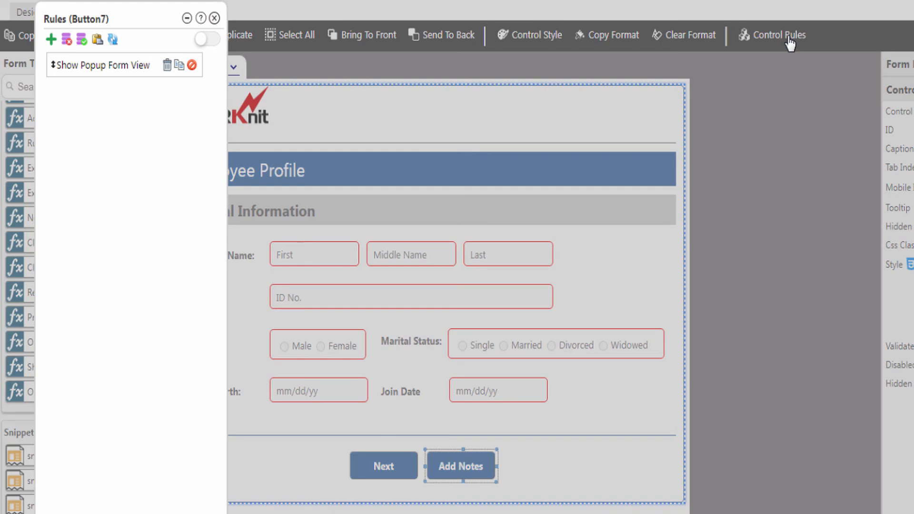
double_click(111, 66)
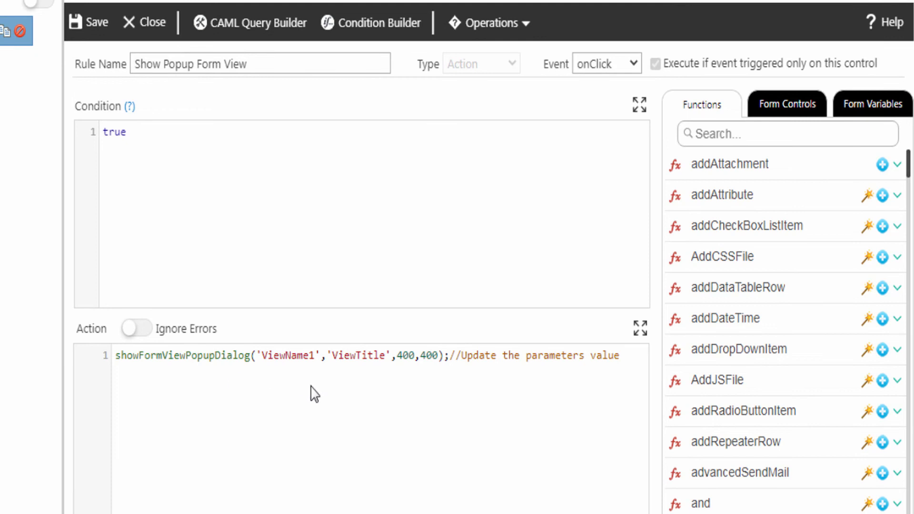
double_click(281, 355)
text(Notes)
double_click(339, 355)
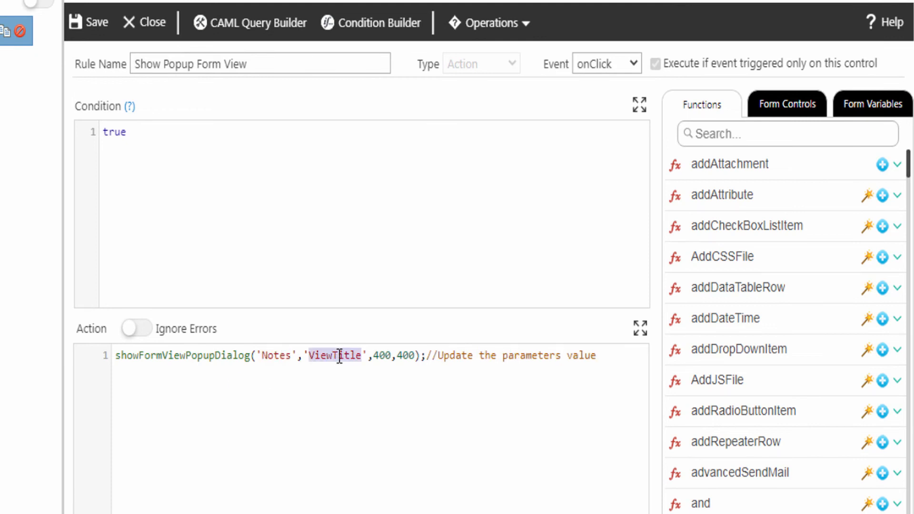
text(Notes)
double_click(361, 355)
text(300)
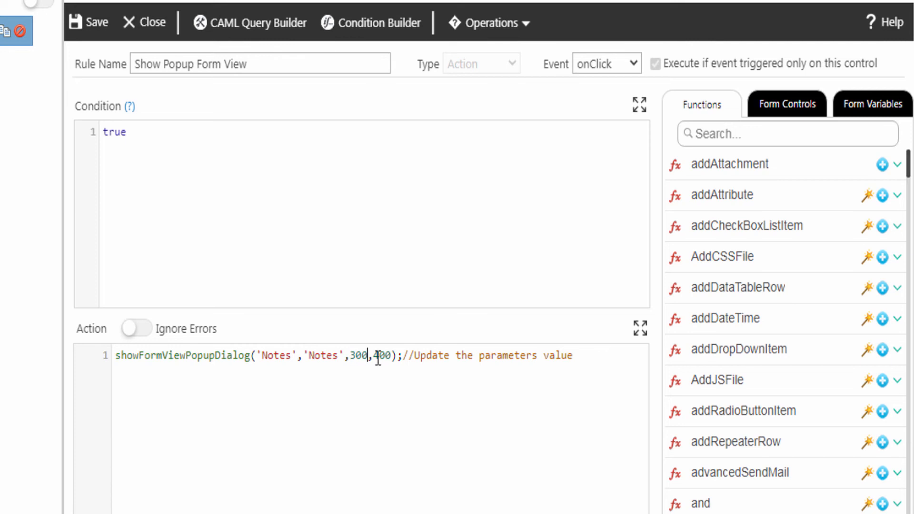
double_click(376, 355)
text(420)
click(370, 398)
Save the Add Notes rule, then publish the Employee Profile form to the Item content type
click(100, 27)
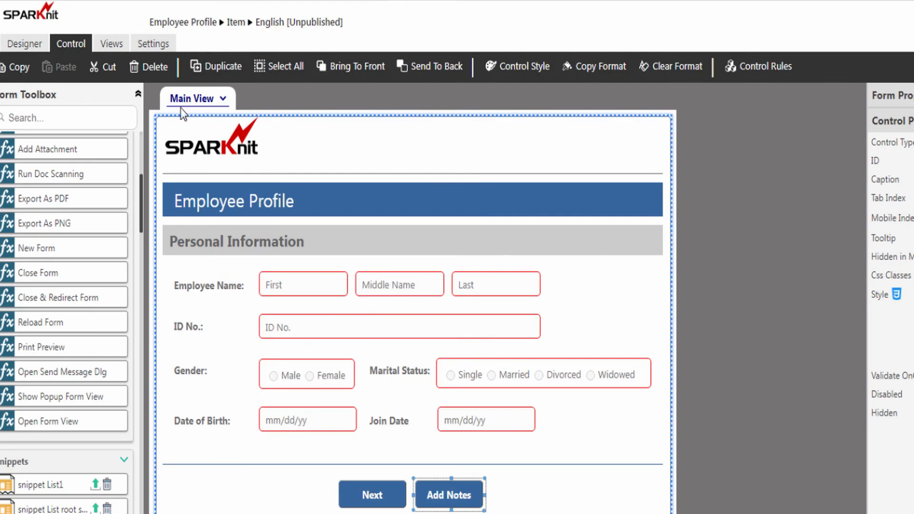
click(33, 47)
click(533, 66)
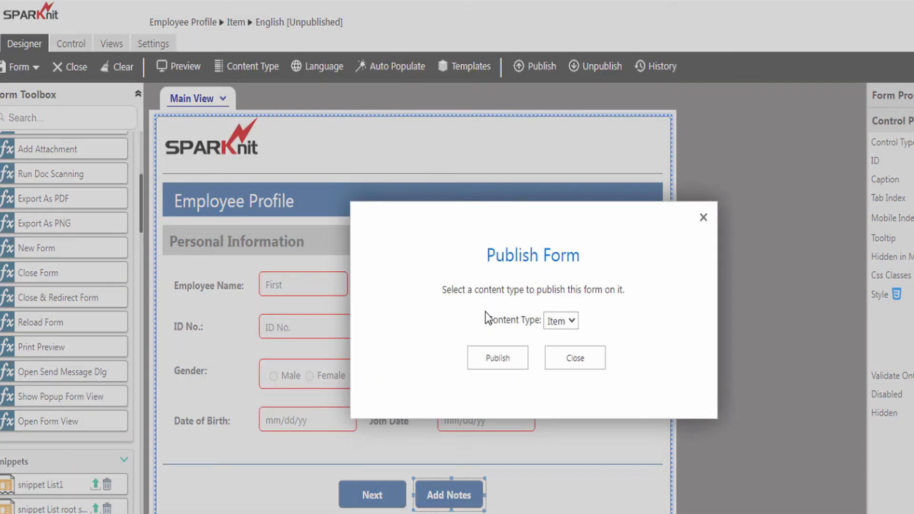
click(495, 359)
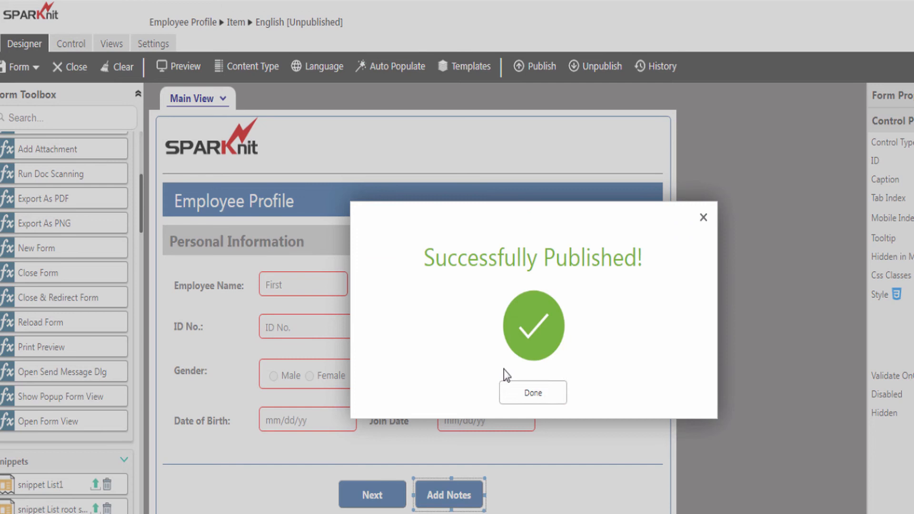
click(525, 393)
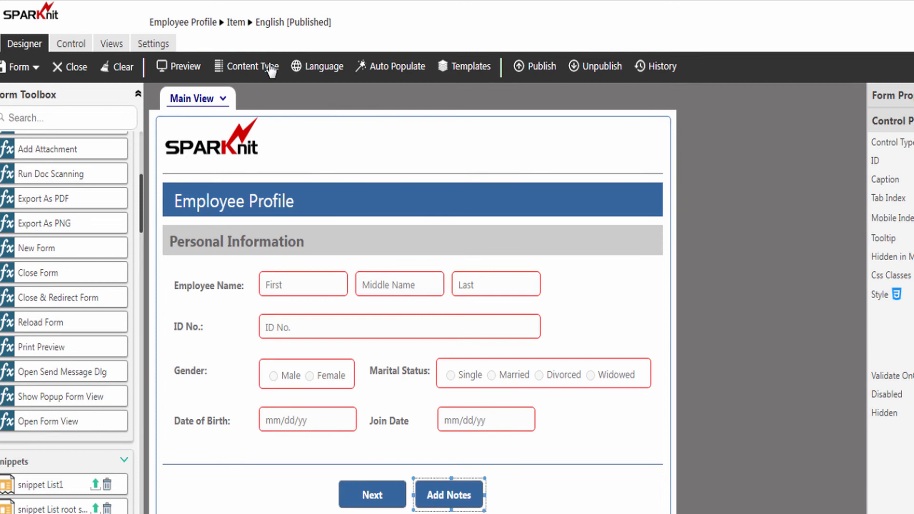
Start a new Employee Profile item and enter the employee's first, middle and last names
click(186, 24)
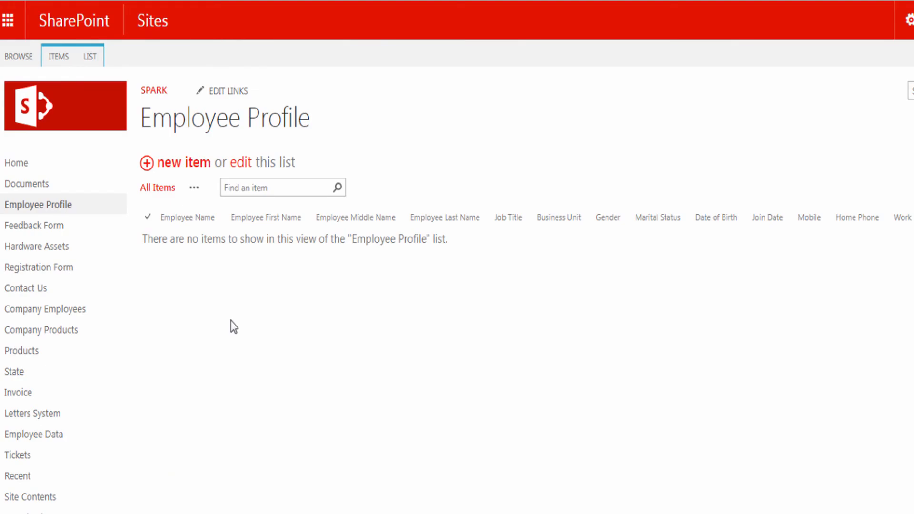
click(178, 168)
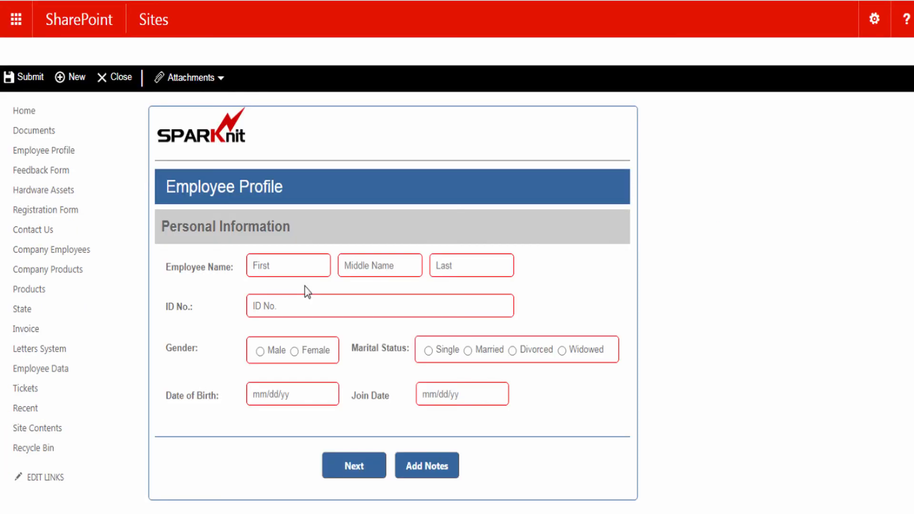
click(268, 265)
click(355, 265)
click(450, 266)
click(261, 307)
text(11111111)
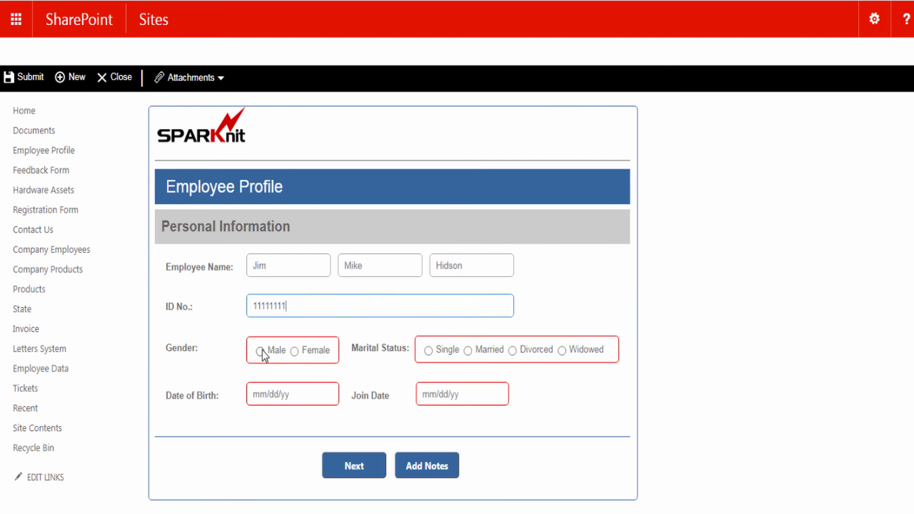
click(270, 393)
text(03/05/1985)
click(442, 394)
text(04/13/2005)
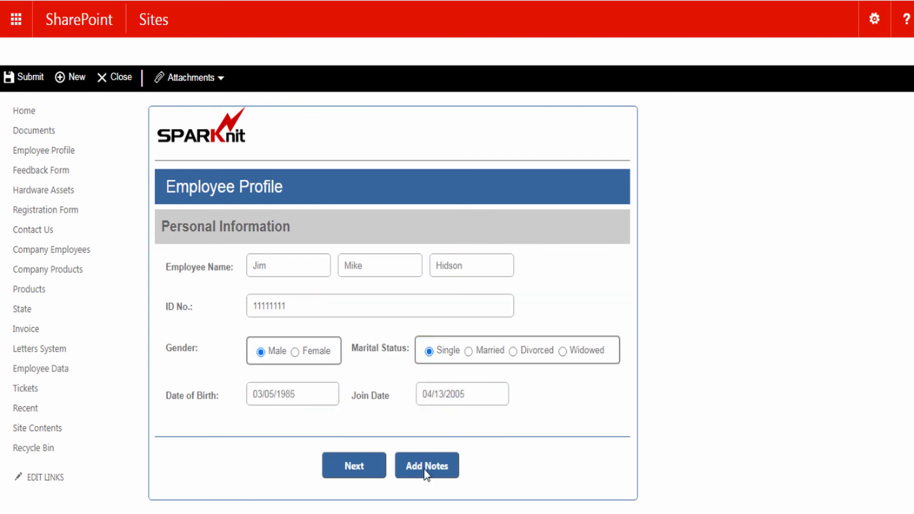
Add the note 'manager evaluation is required' through the Add Notes popup
click(426, 465)
click(442, 264)
text(manager evaluation is required)
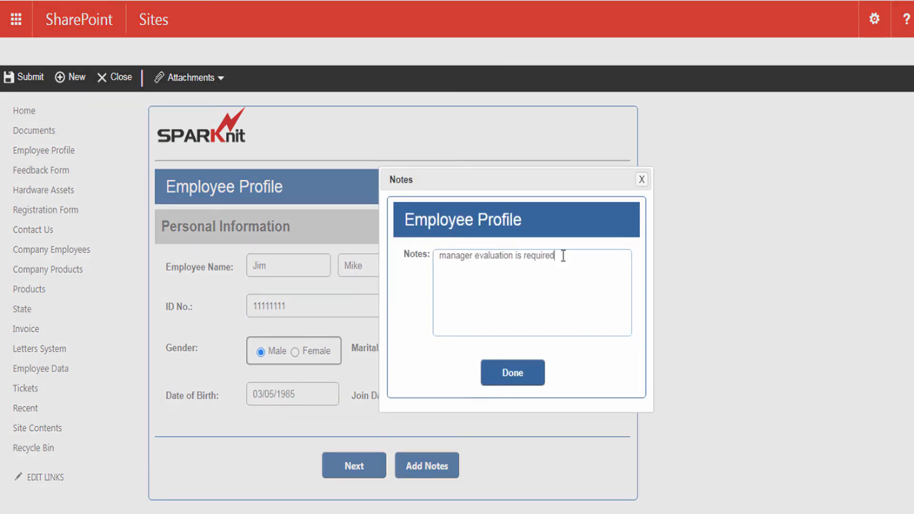
click(512, 373)
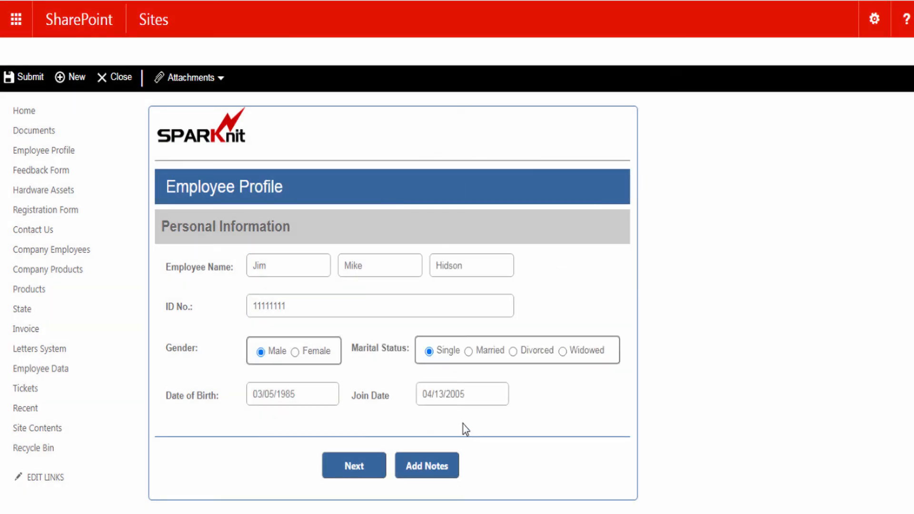
Enter the employee's address and home phone, continue to Job Details, and submit the profile
click(355, 470)
click(294, 278)
text(Charlotte , NC 28277)
click(305, 310)
text(+1(888)888-8888)
click(541, 309)
text(+1(888)888-8888)
click(304, 339)
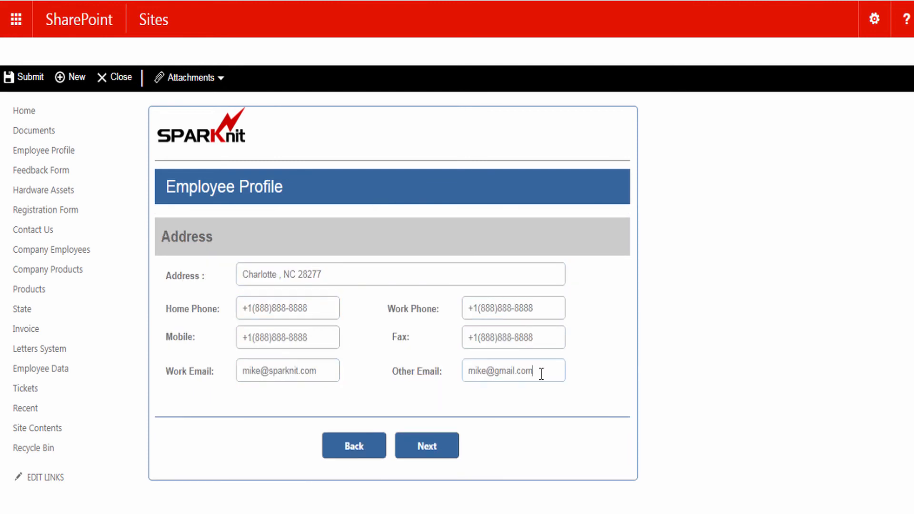
click(429, 448)
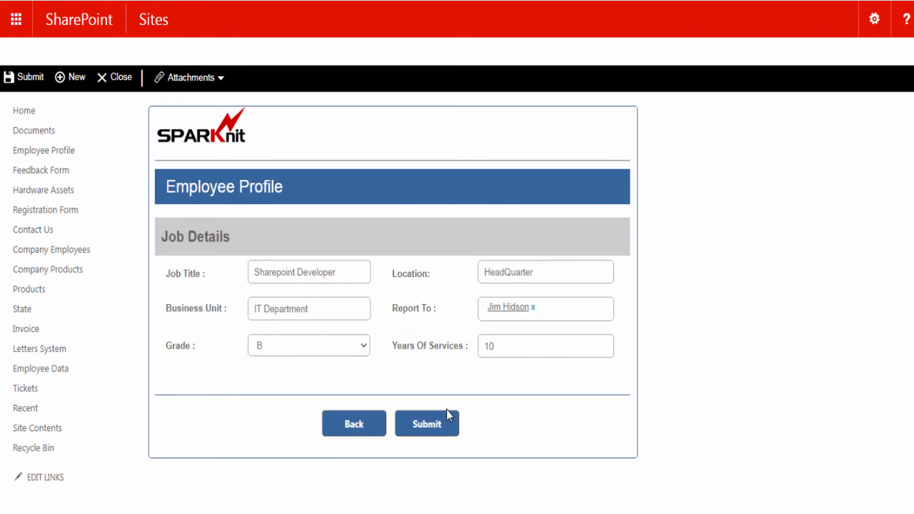
click(426, 424)
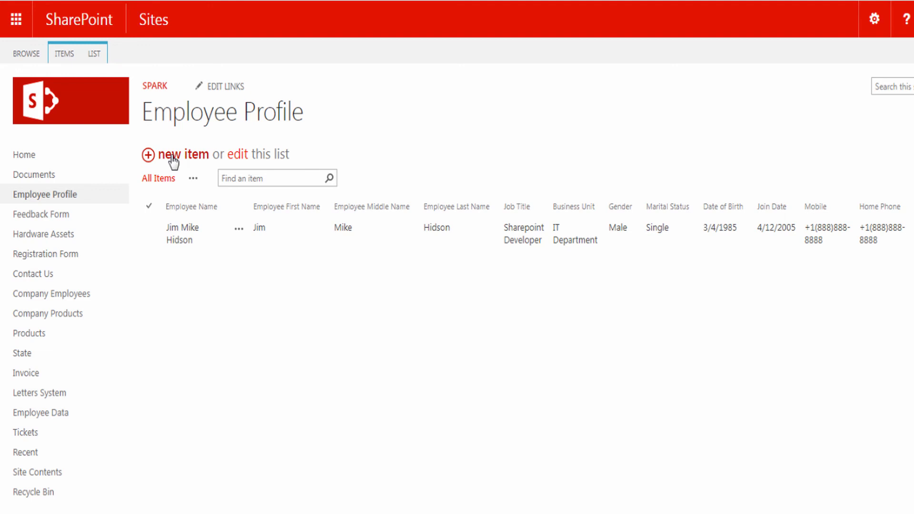
Open the options menu for the newly added employee entry
click(238, 229)
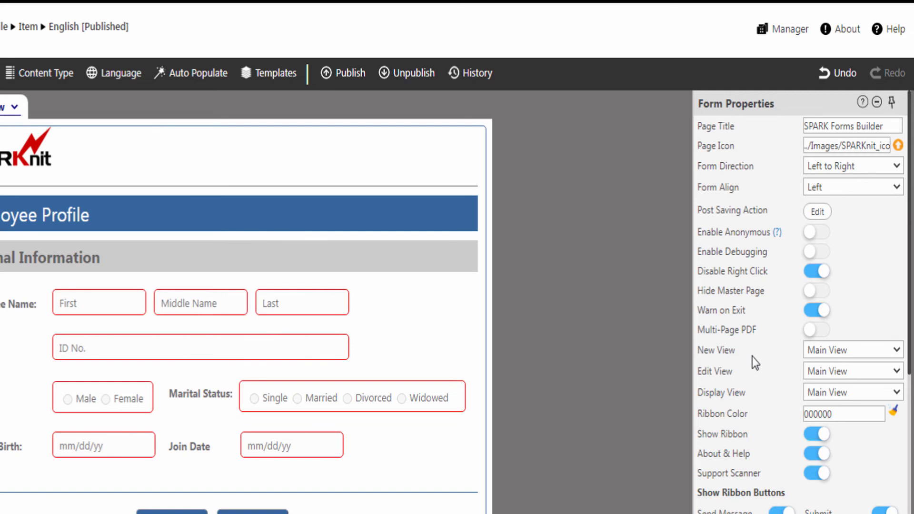
click(819, 352)
click(815, 349)
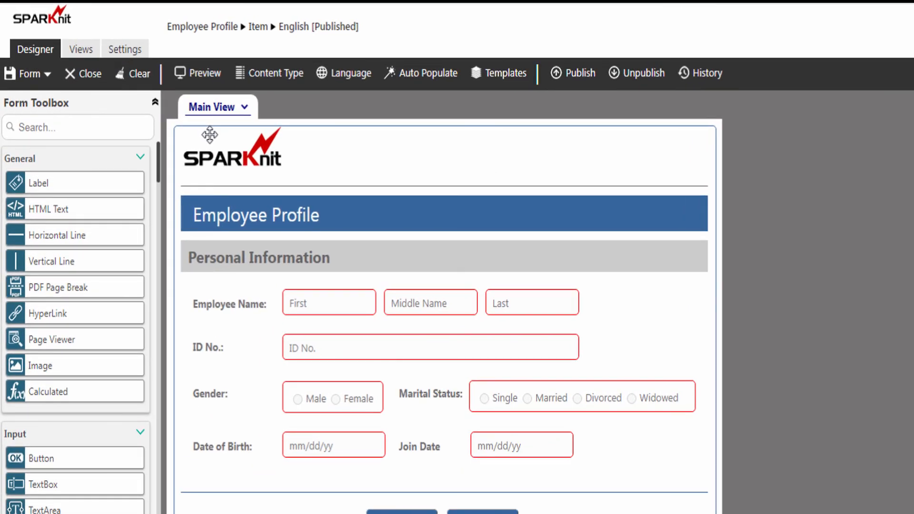
Duplicate the main view as a new view named 'Edit Profile'
click(89, 58)
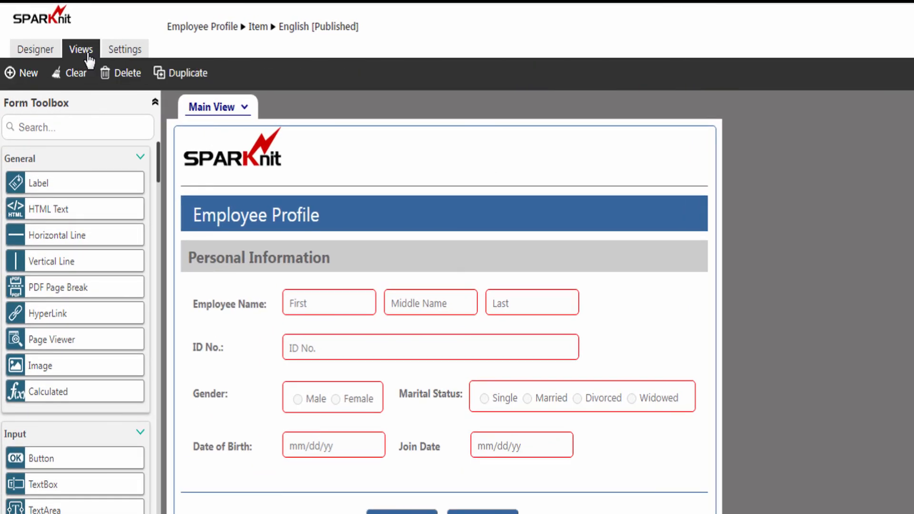
click(185, 76)
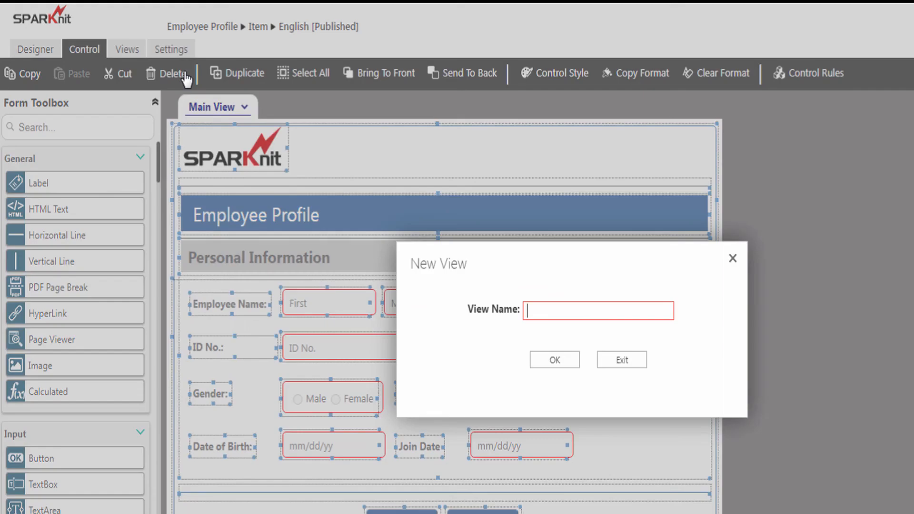
click(528, 311)
text(Edit Profile)
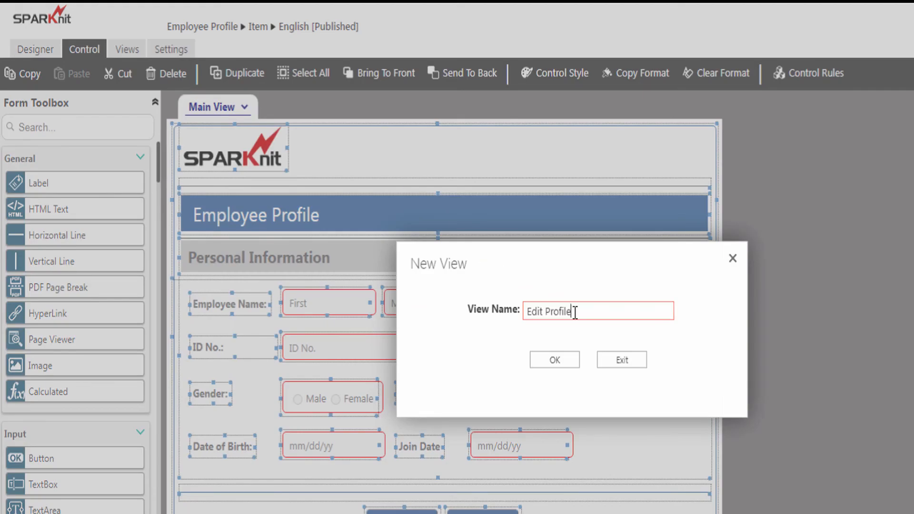
click(552, 361)
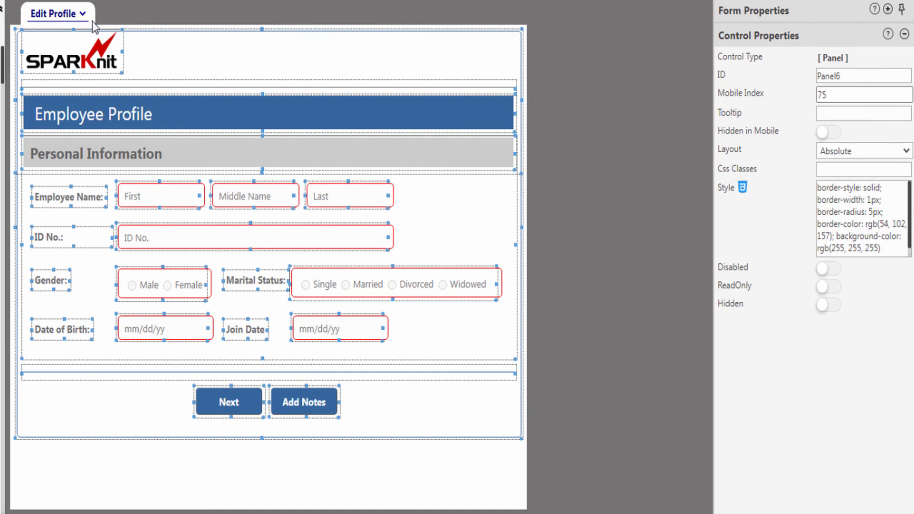
Disable the First, Middle Name and Last textboxes in the Edit Profile view
click(79, 15)
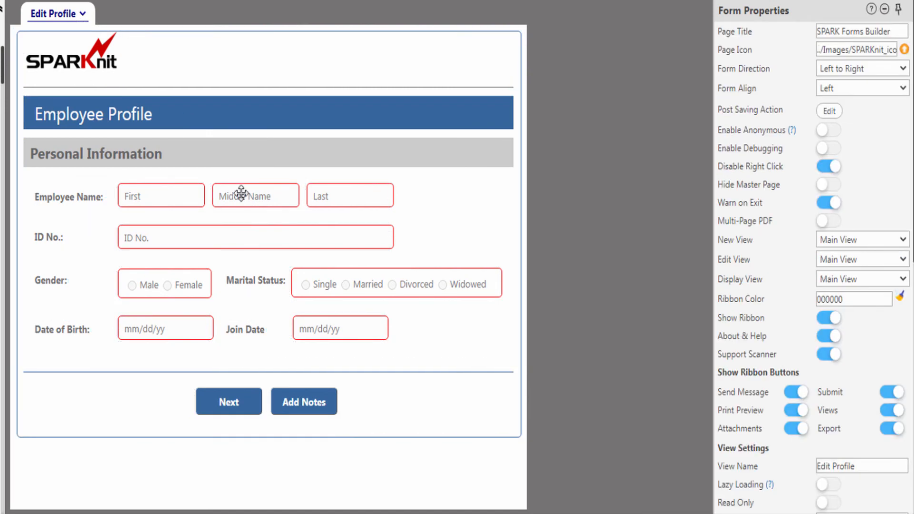
click(149, 195)
click(828, 379)
click(264, 195)
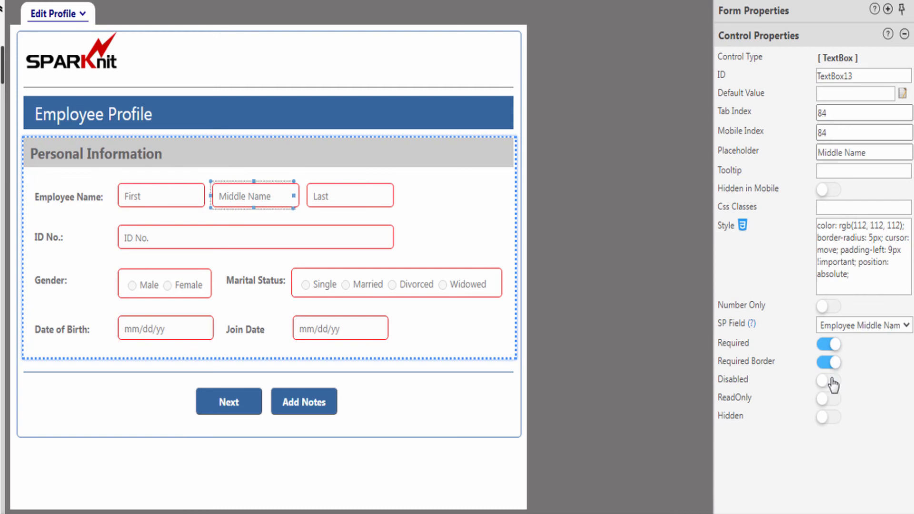
click(828, 379)
click(349, 196)
click(349, 294)
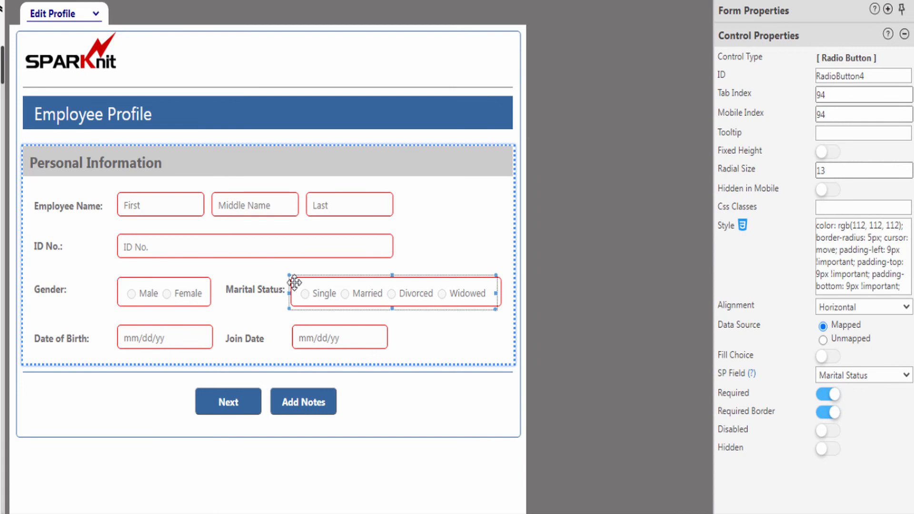
click(532, 141)
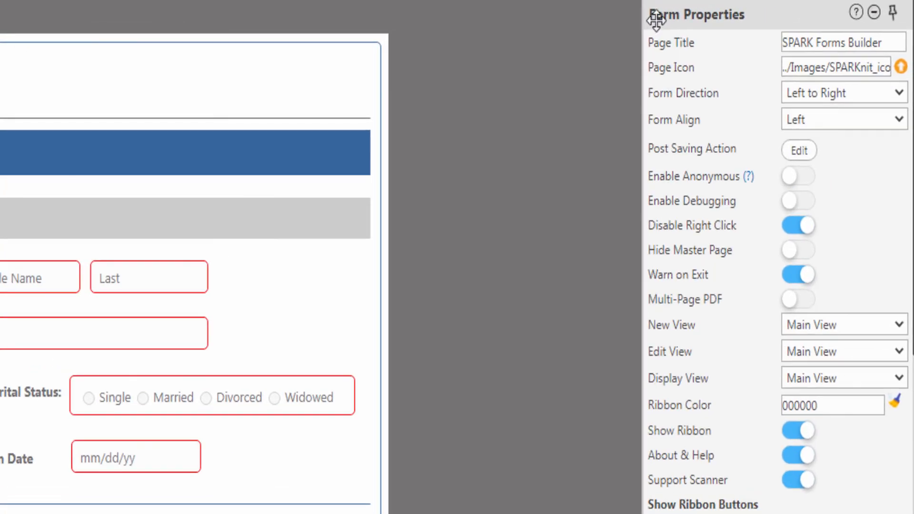
Use Edit Profile as the edit view and Display Profile as the display view, then show Display Profile
click(798, 353)
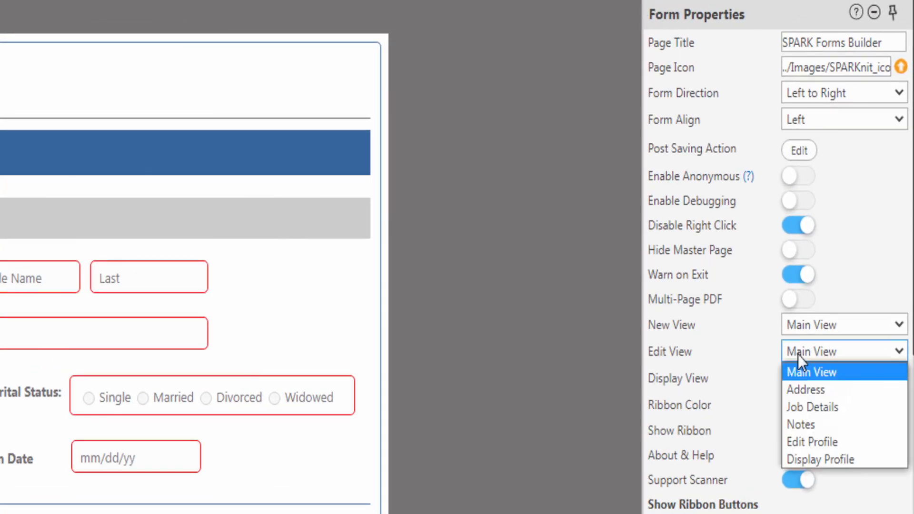
click(804, 436)
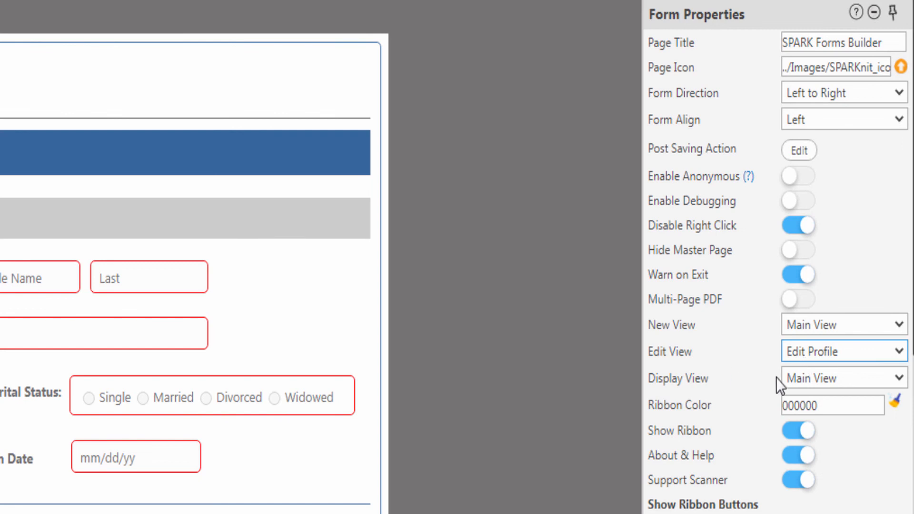
click(790, 378)
click(804, 483)
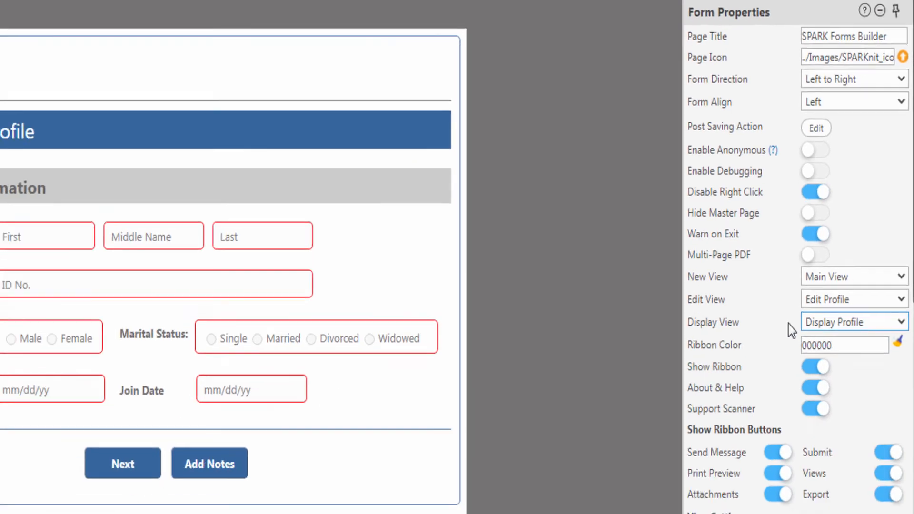
click(96, 15)
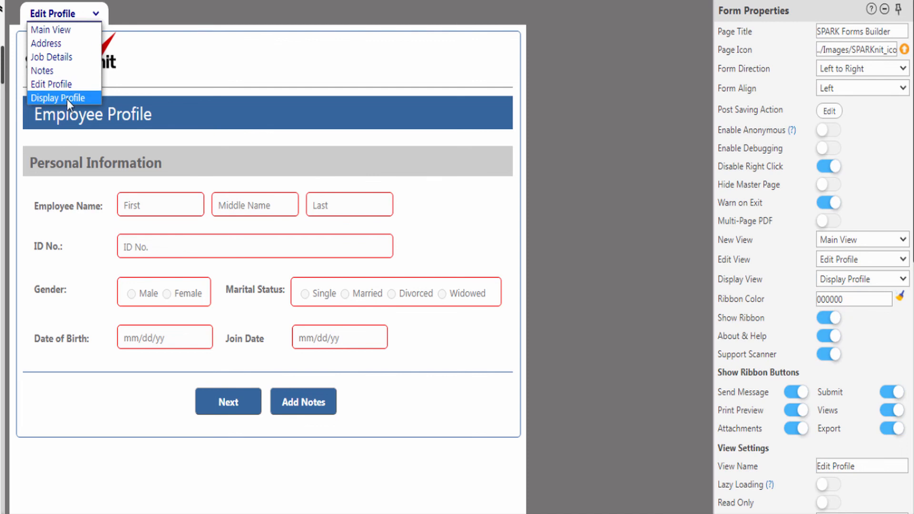
click(67, 98)
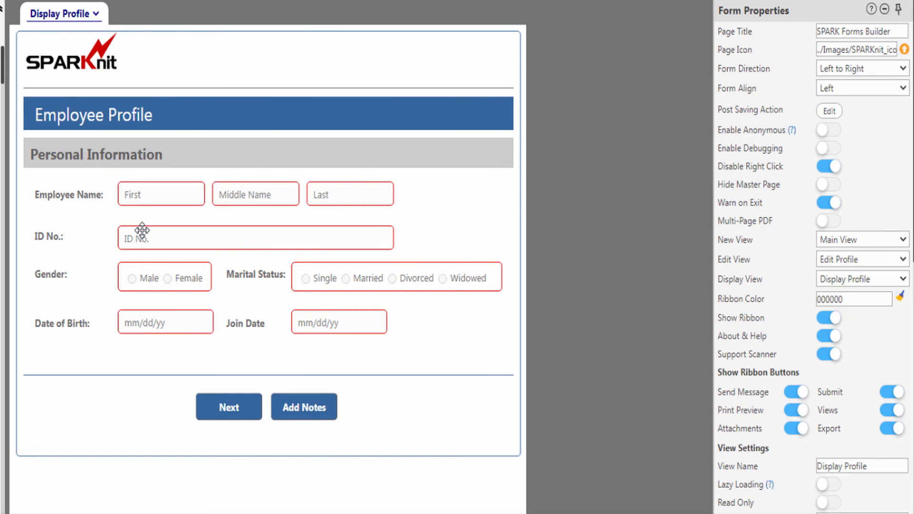
Check the ID No. row is hidden, then republish the form to the Item content type
click(106, 215)
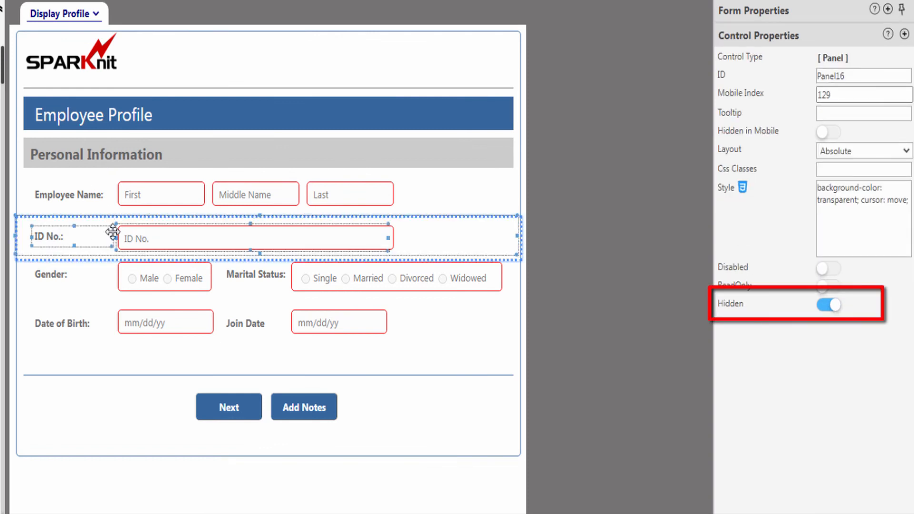
click(19, 24)
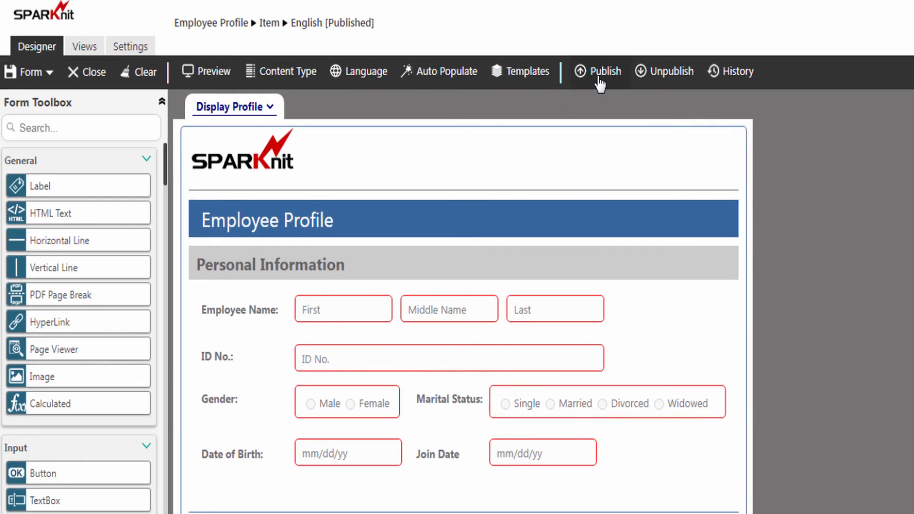
click(600, 77)
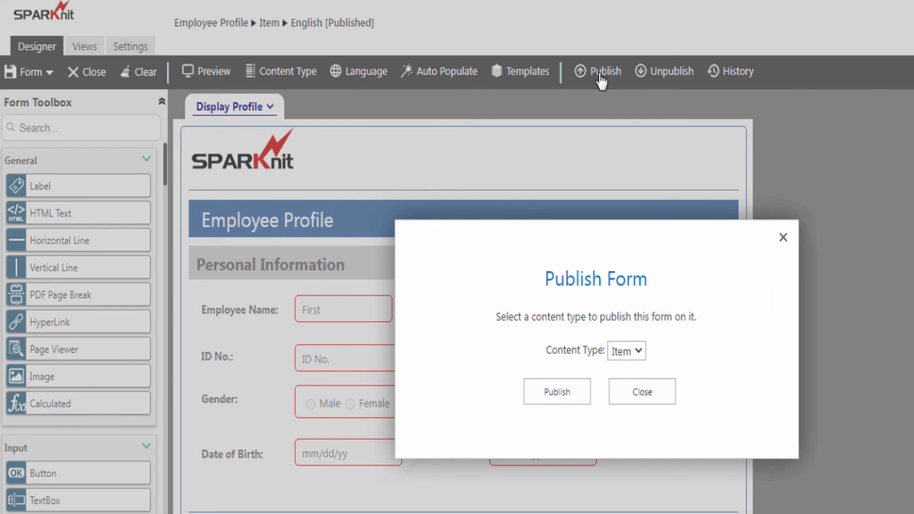
click(562, 389)
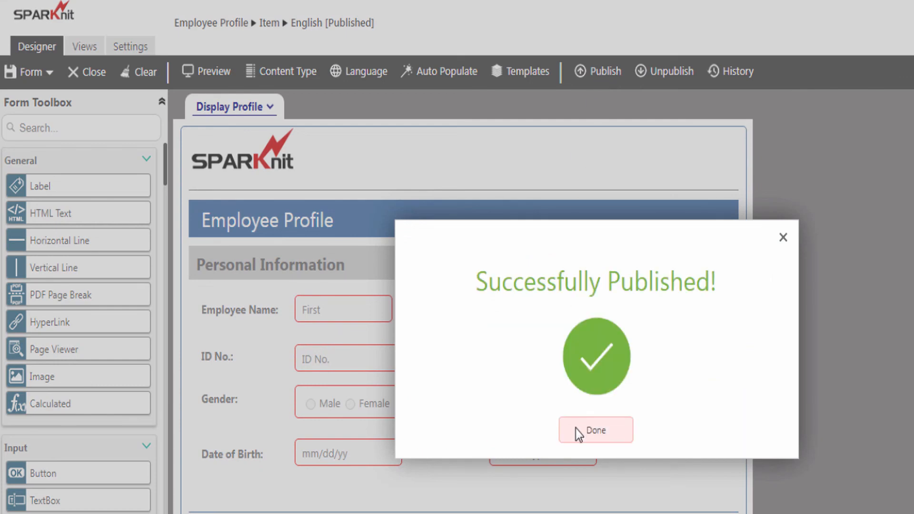
click(577, 430)
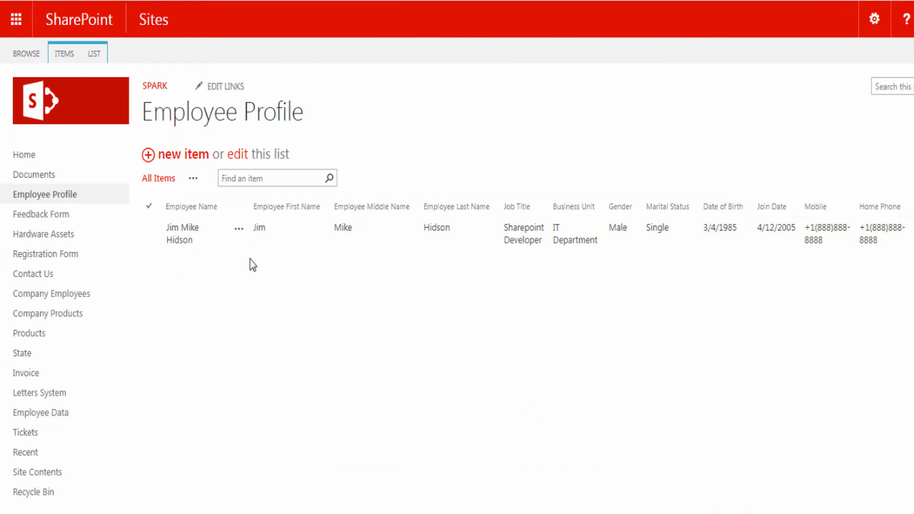
In Edit Item, toggle Marital Status to Married and back to Single, close, then view the record
click(241, 231)
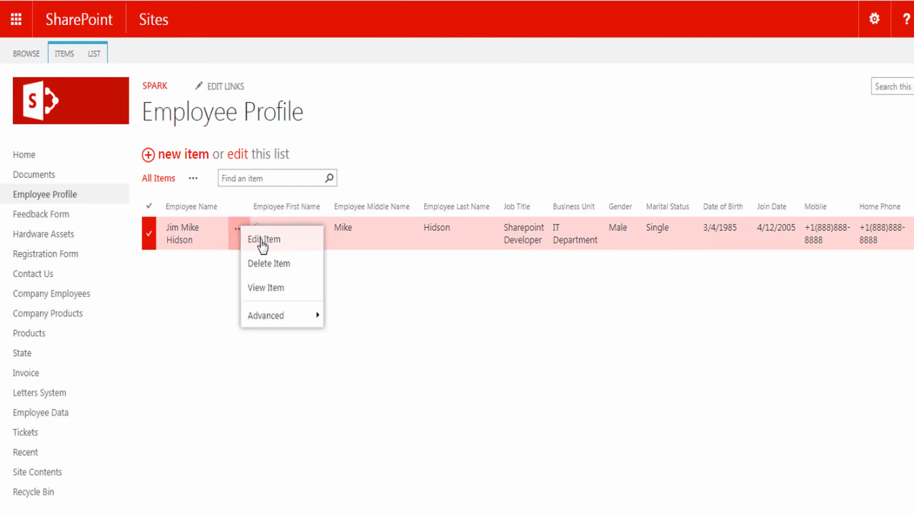
click(262, 239)
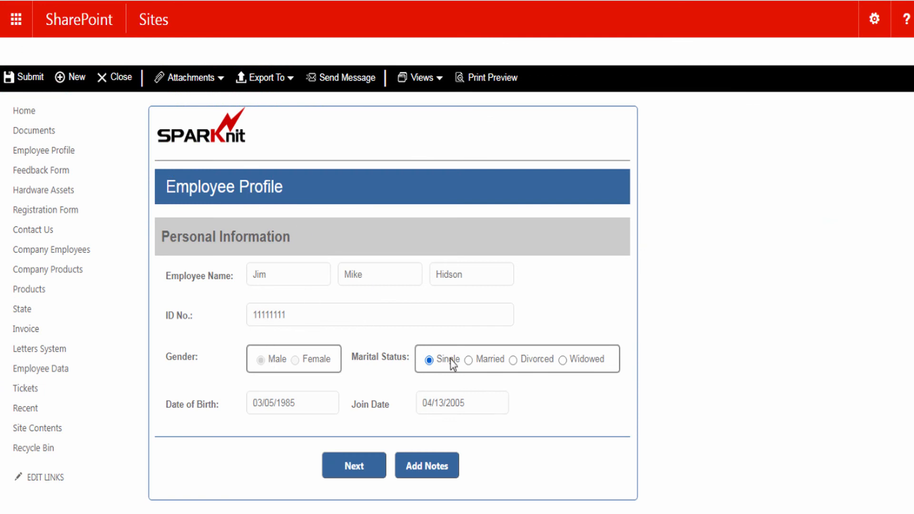
click(469, 361)
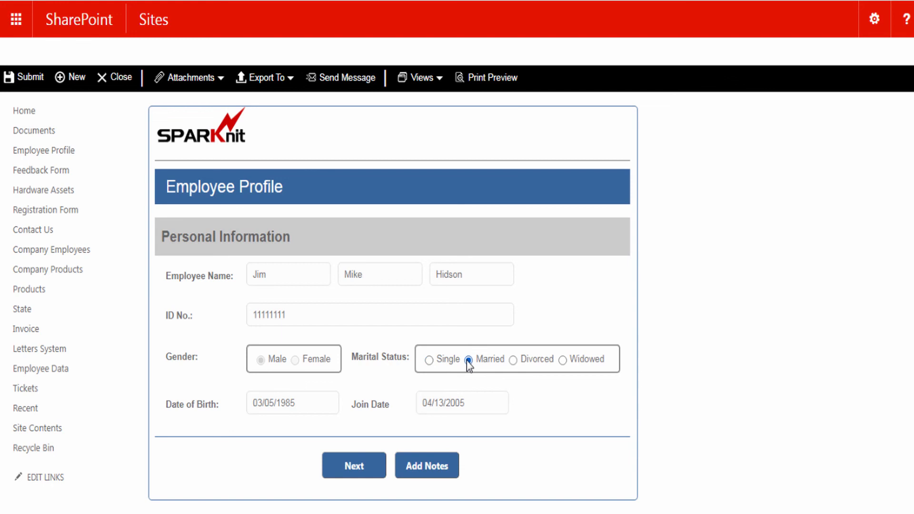
click(429, 361)
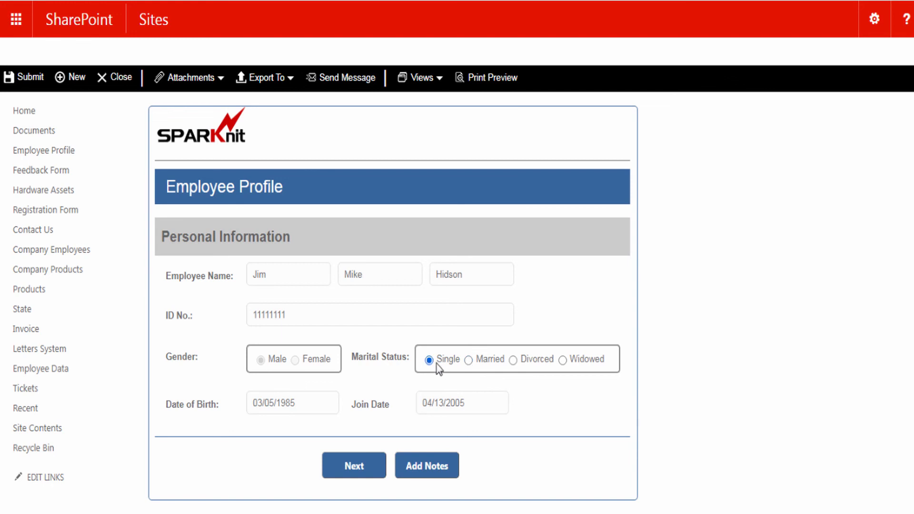
click(124, 80)
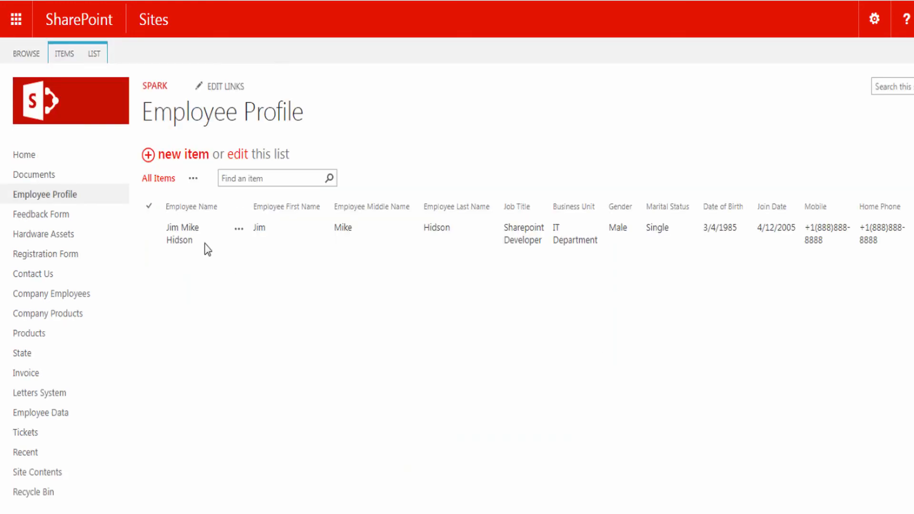
click(181, 235)
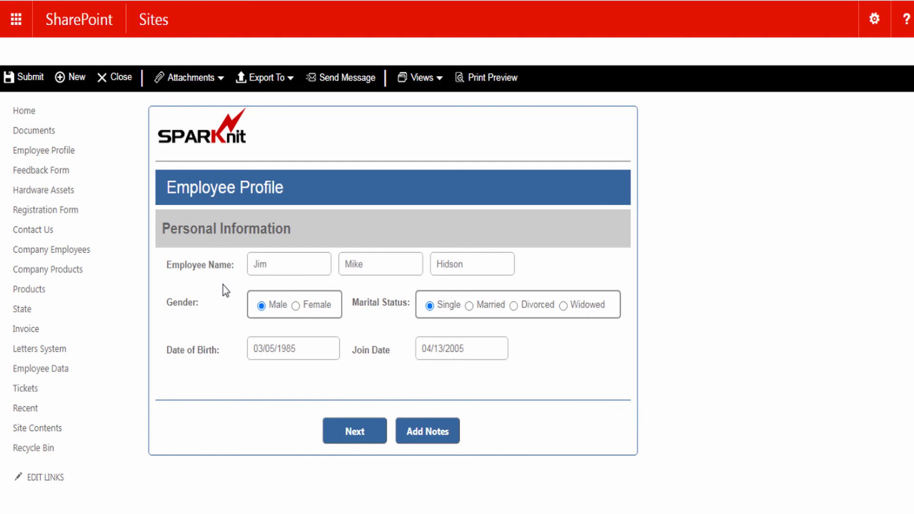
Start a blank new employee profile, then close it to return to the SPARK designer
click(76, 79)
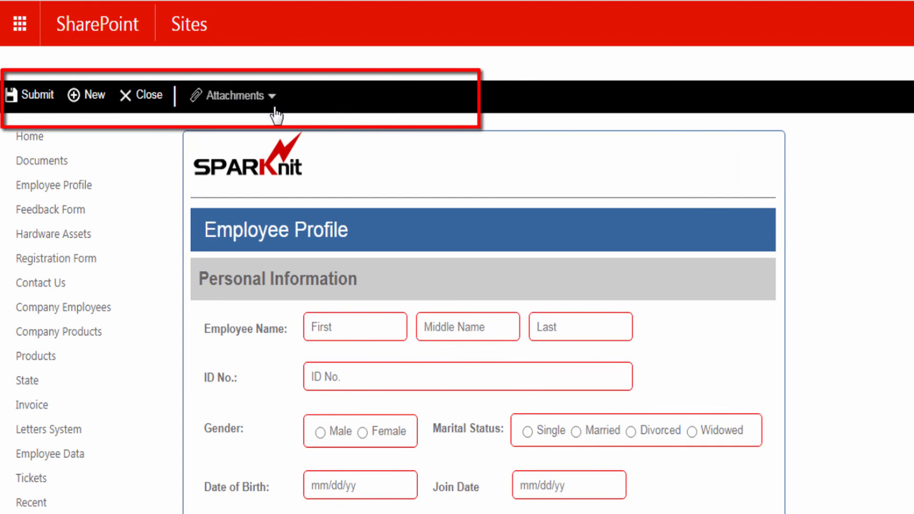
click(166, 100)
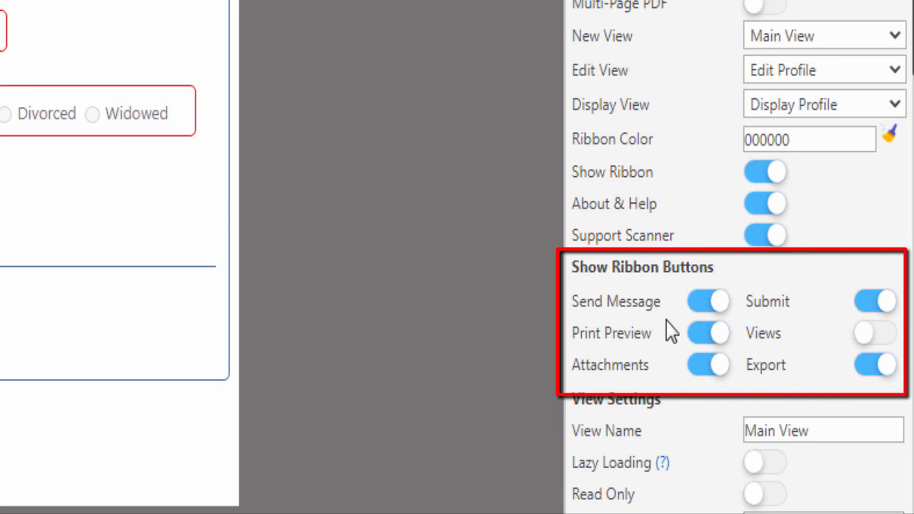
Turn off the Send Message, Print Preview, Attachments and Export ribbon buttons
click(700, 302)
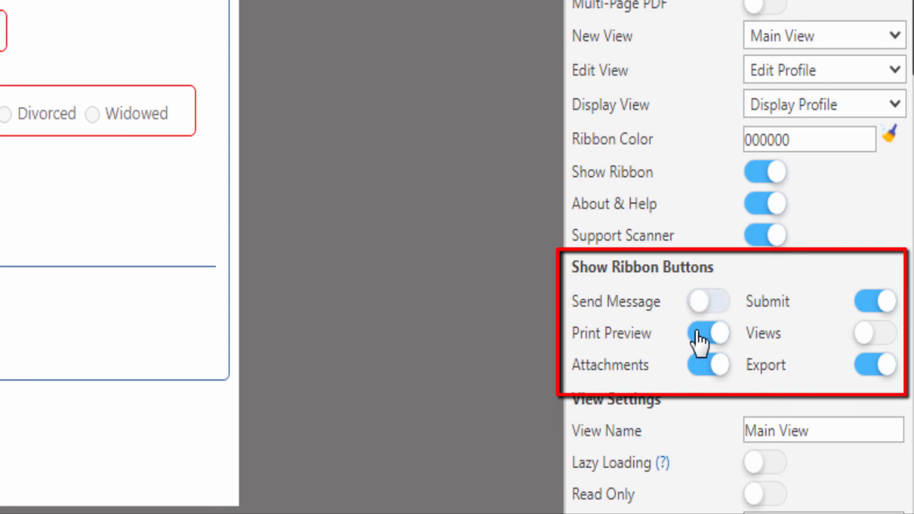
click(697, 333)
click(696, 365)
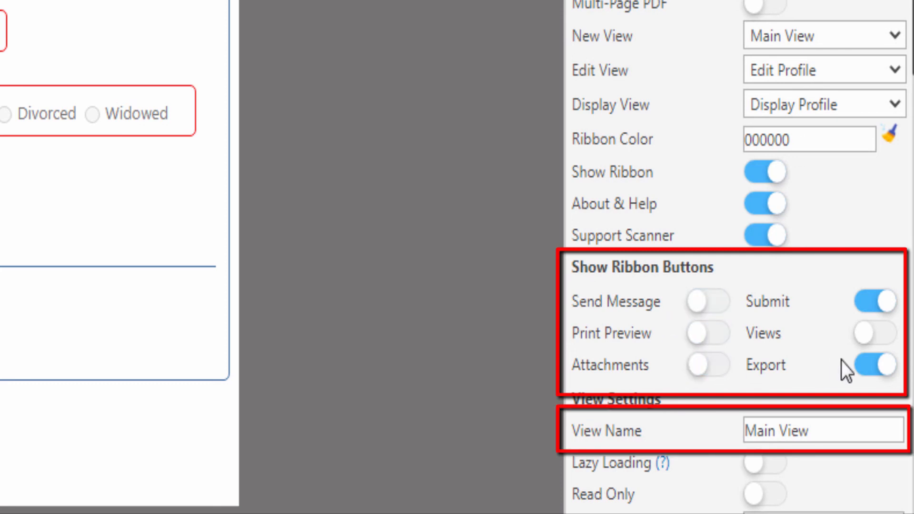
click(871, 365)
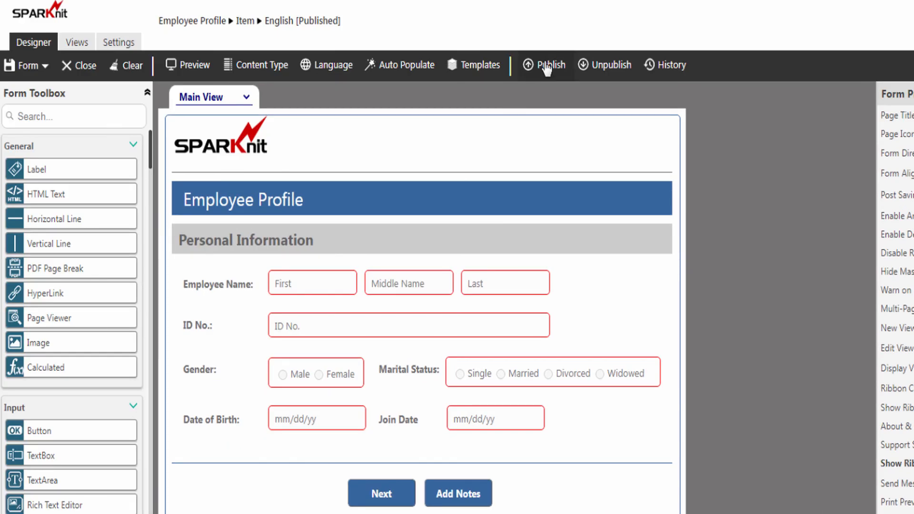
Republish the form to the Item content type and return to the Employee Profile list
click(547, 68)
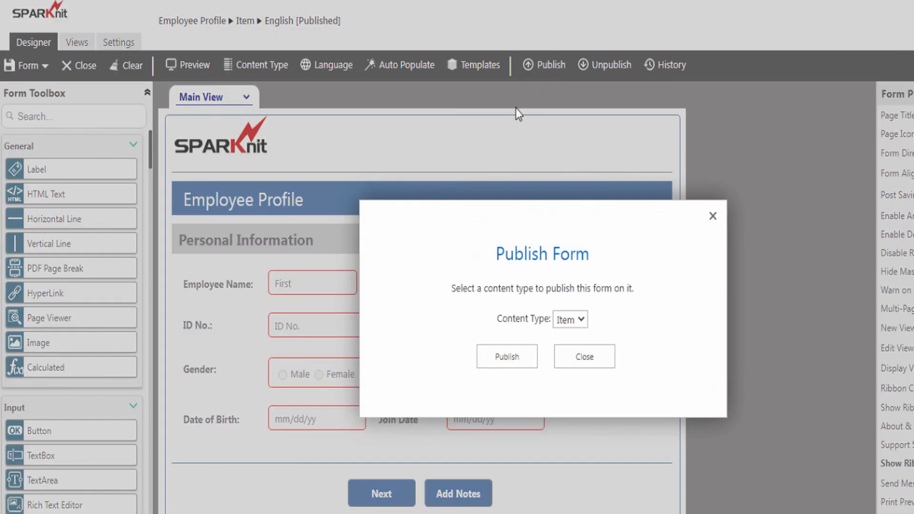
click(513, 355)
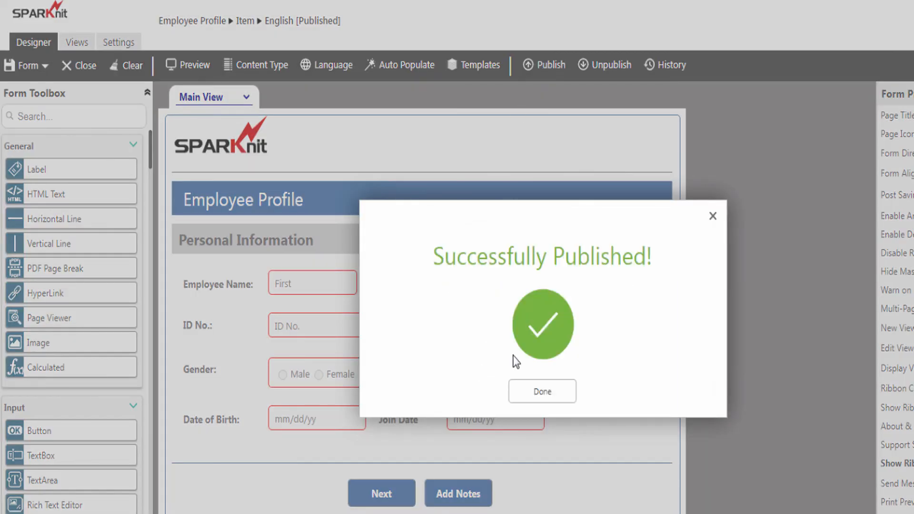
click(541, 393)
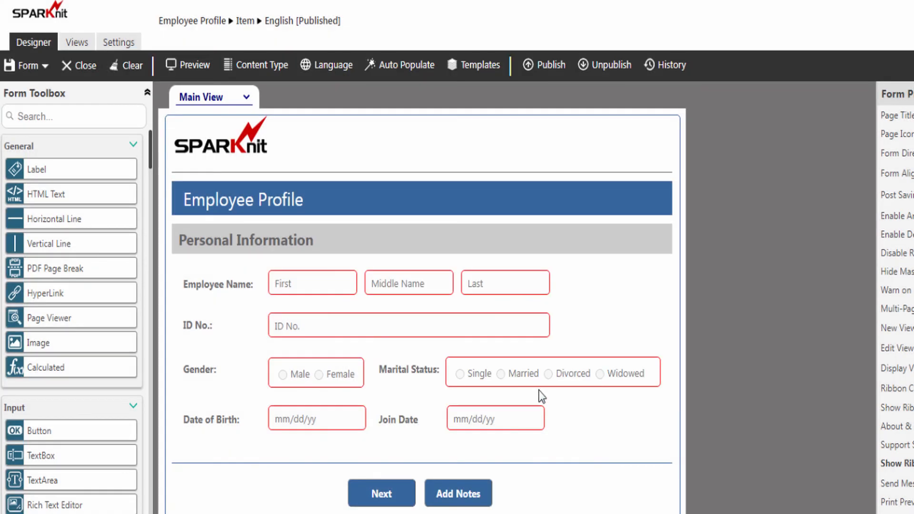
click(208, 21)
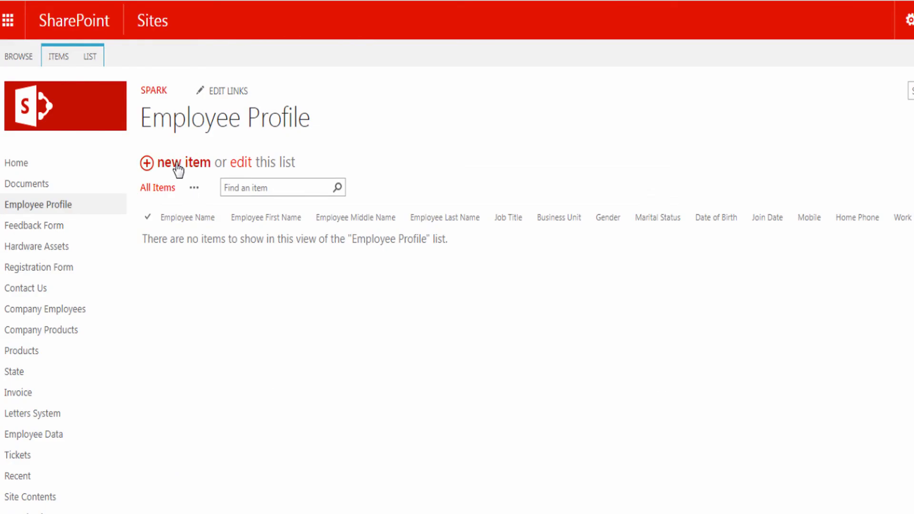
Check the reduced ribbon on a new Employee Profile item form and the existing employee record
click(178, 168)
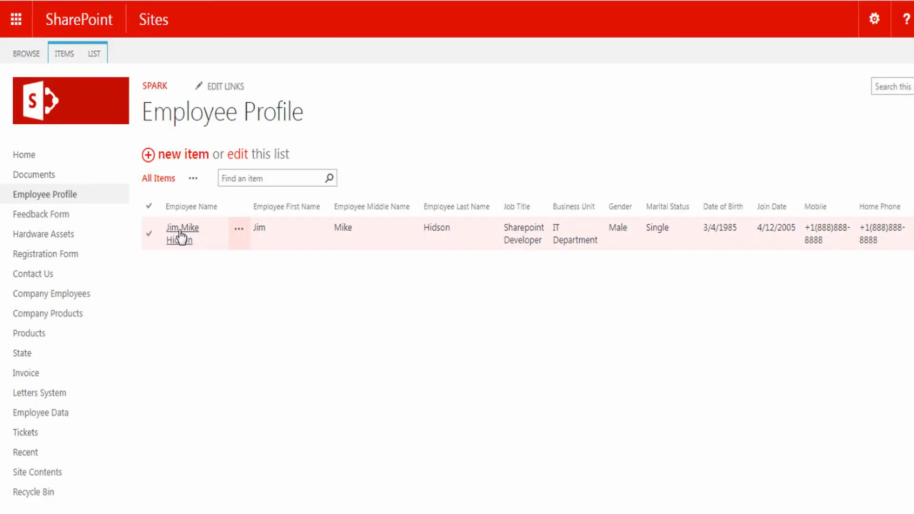
click(182, 235)
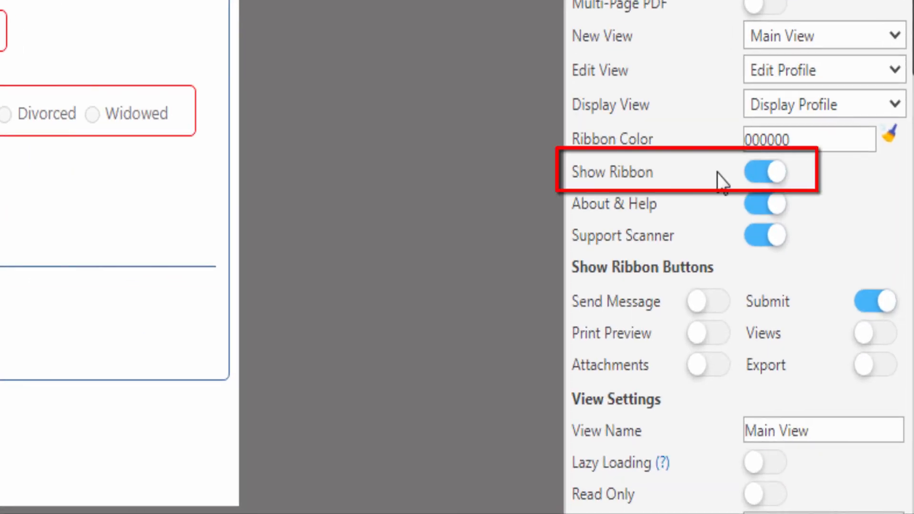
Disable Show Ribbon, republish the form to the Item content type, and return to the Employee Profile list
click(761, 174)
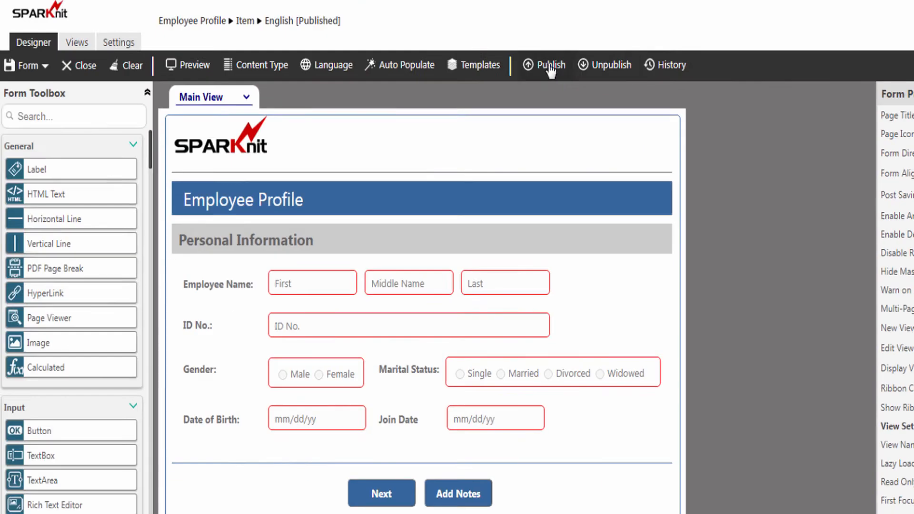
click(550, 67)
click(512, 356)
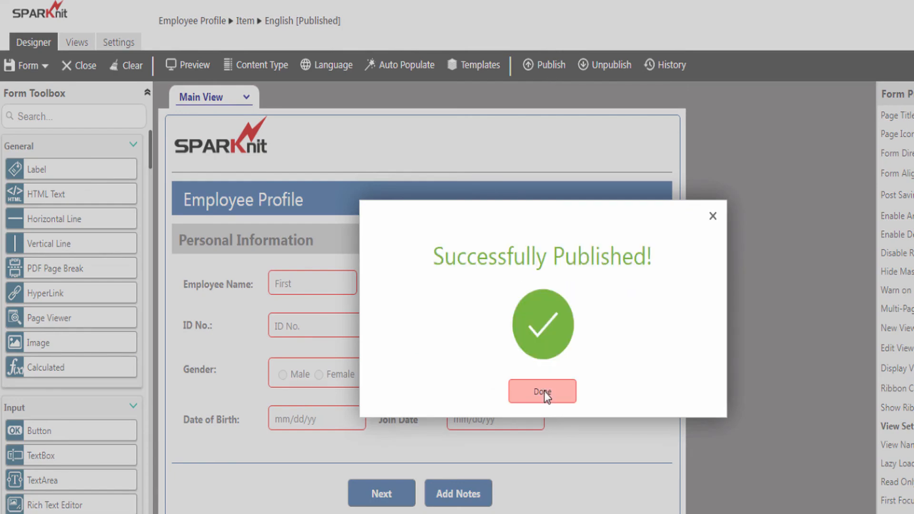
click(543, 391)
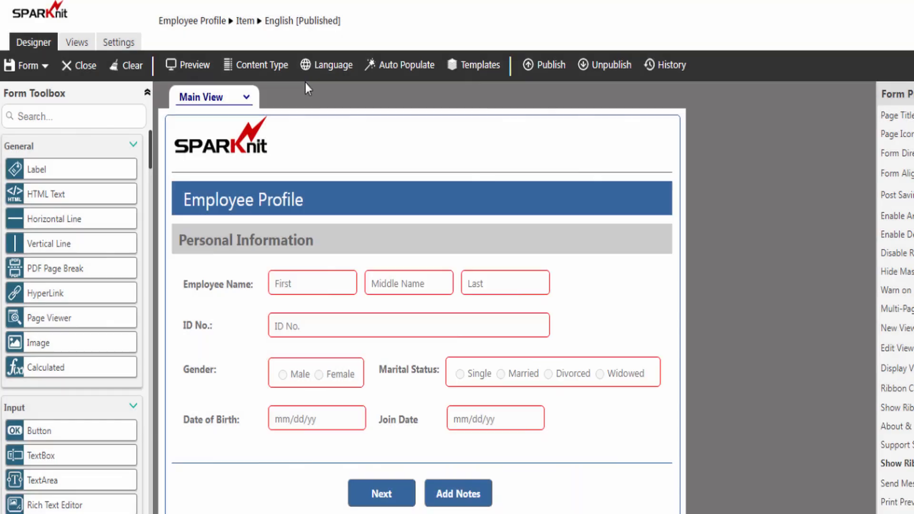
click(206, 21)
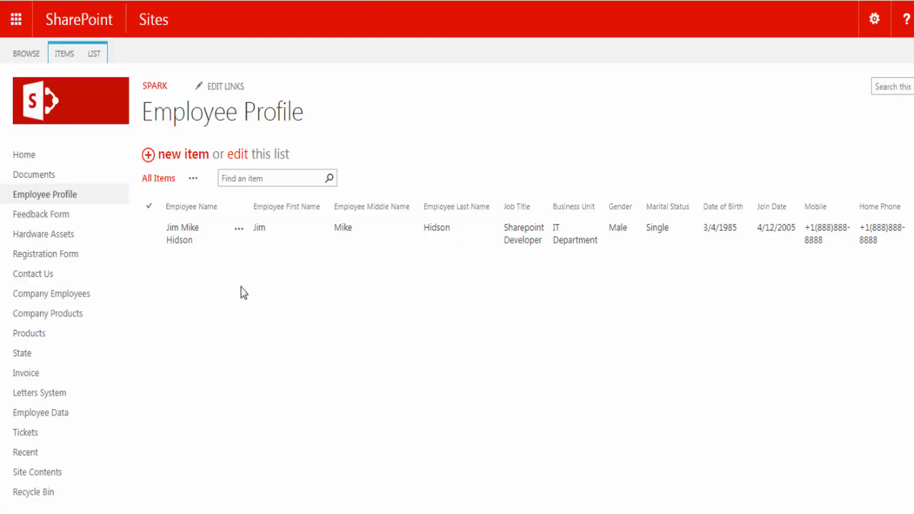
Open the employee record to confirm its Display Profile form shows no ribbon
click(181, 235)
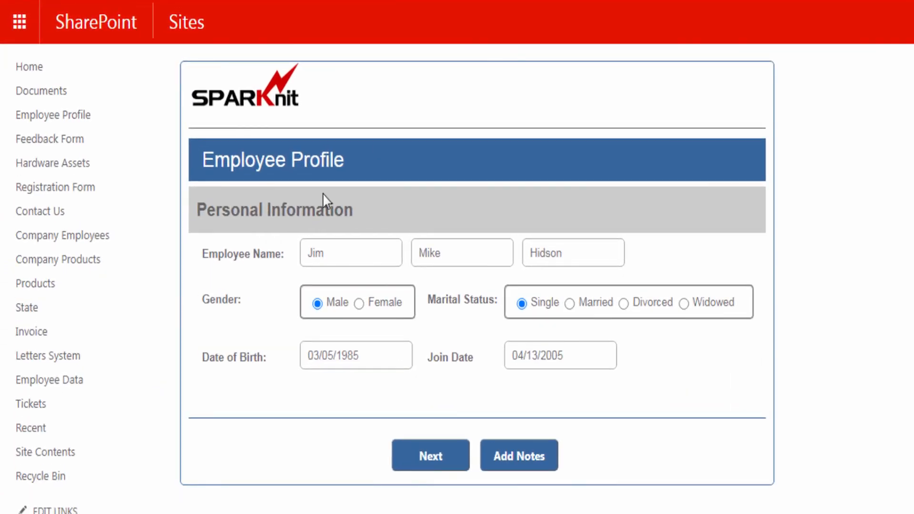